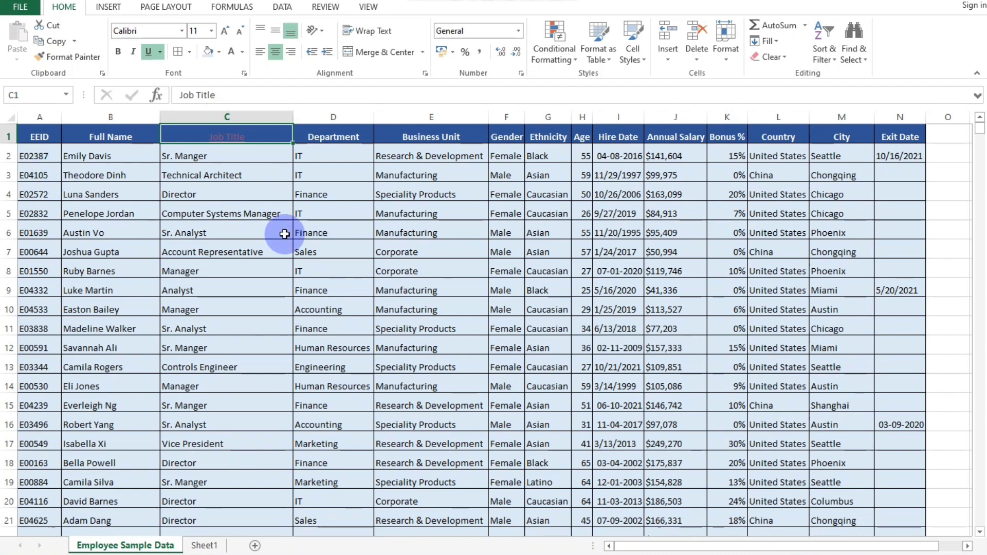
Add filters to the employee table's header row, from EEID through Exit Date.
scroll(284, 234, "down", 20)
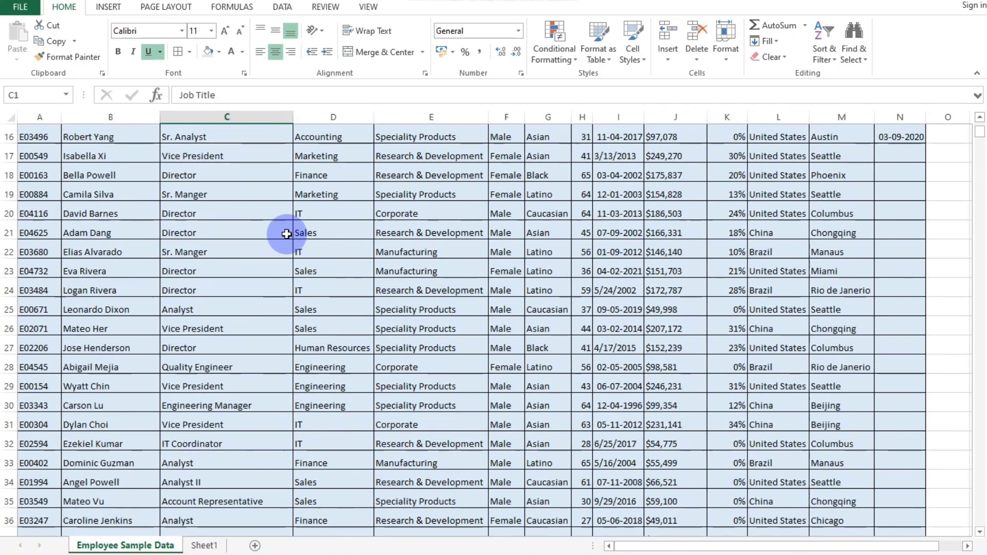
scroll(288, 237, "down", 20)
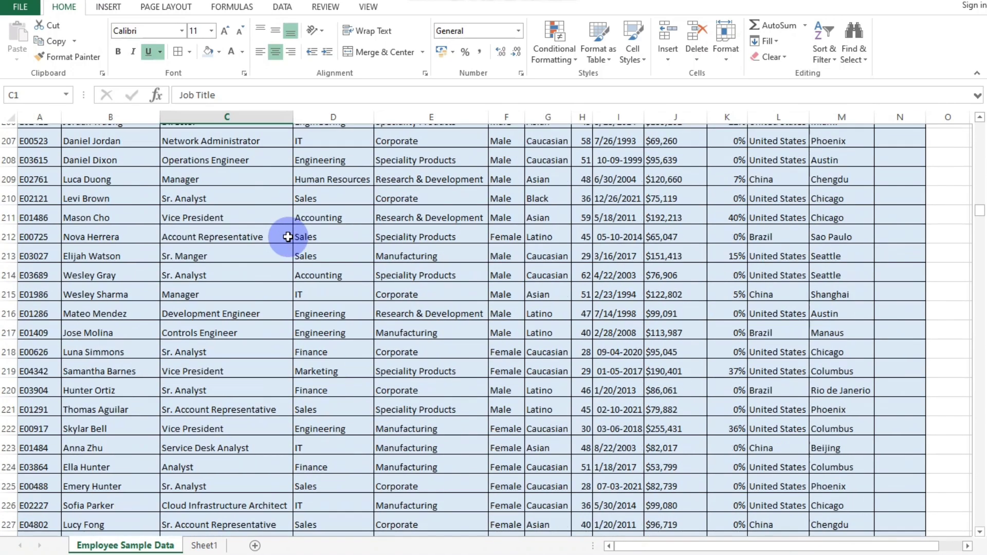
scroll(287, 238, "down", 10)
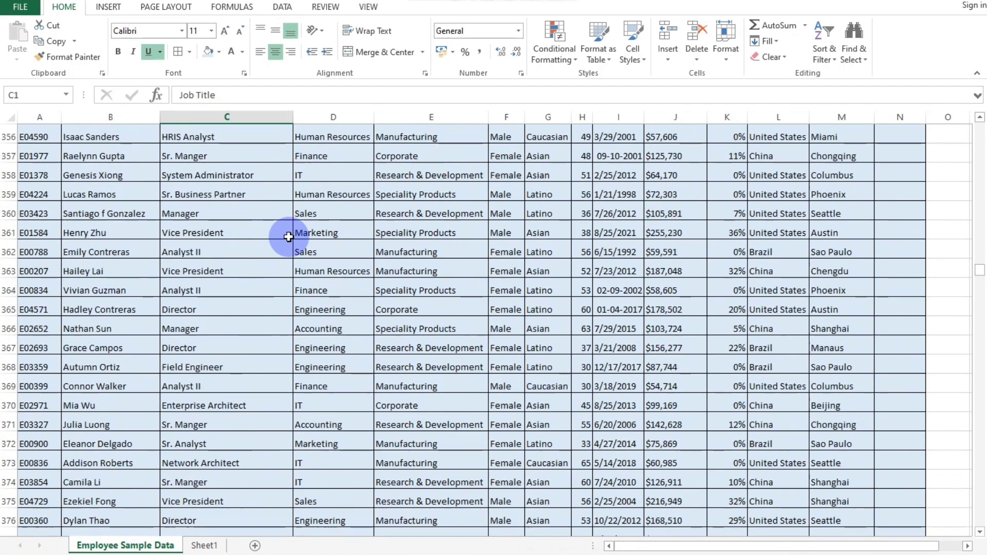
scroll(288, 237, "up", 20)
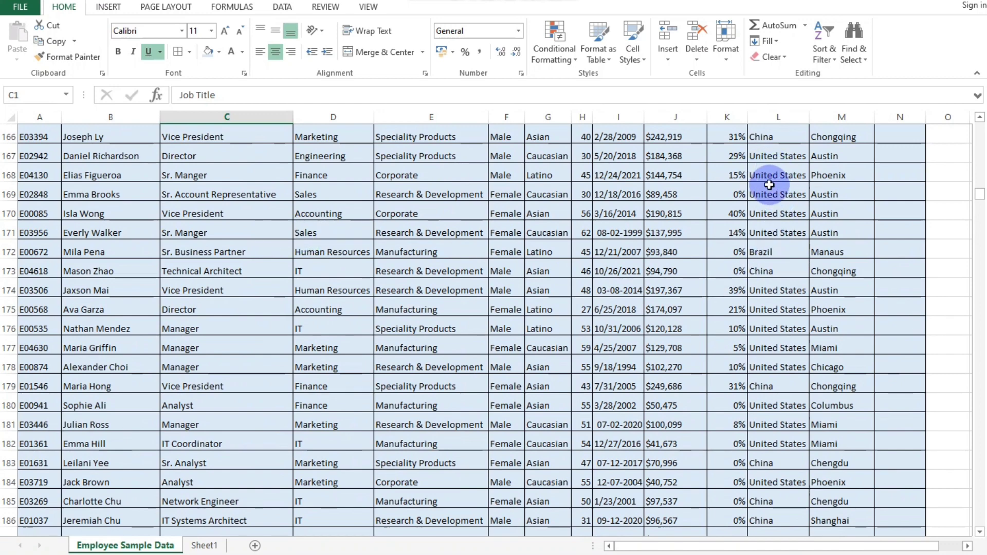
scroll(431, 328, "up", 20)
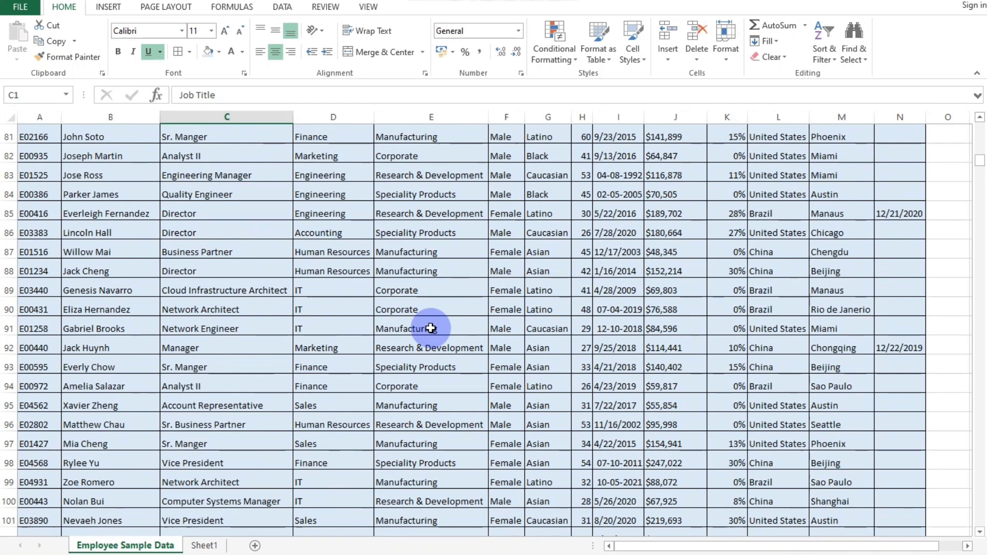
scroll(430, 328, "up", 20)
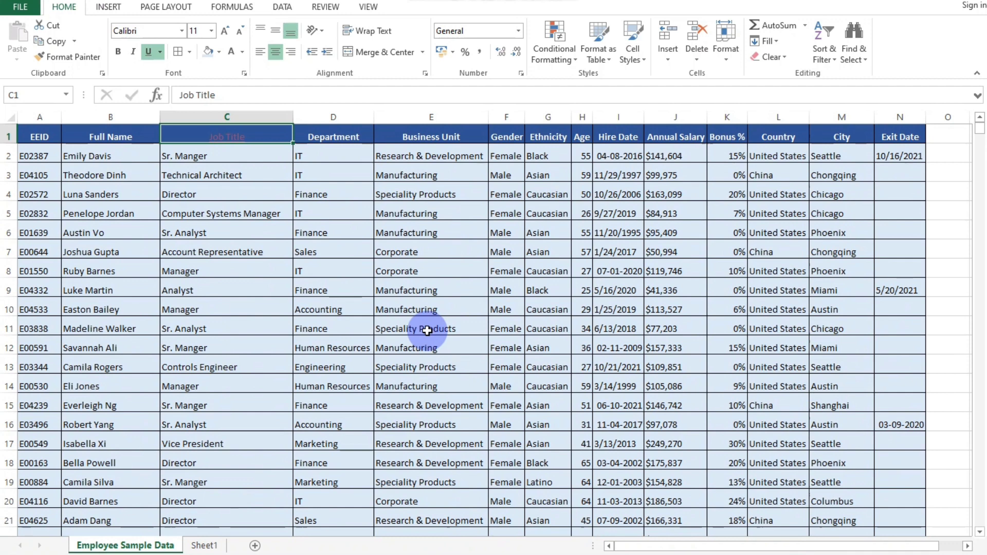
left_click_drag(40, 137, 888, 137)
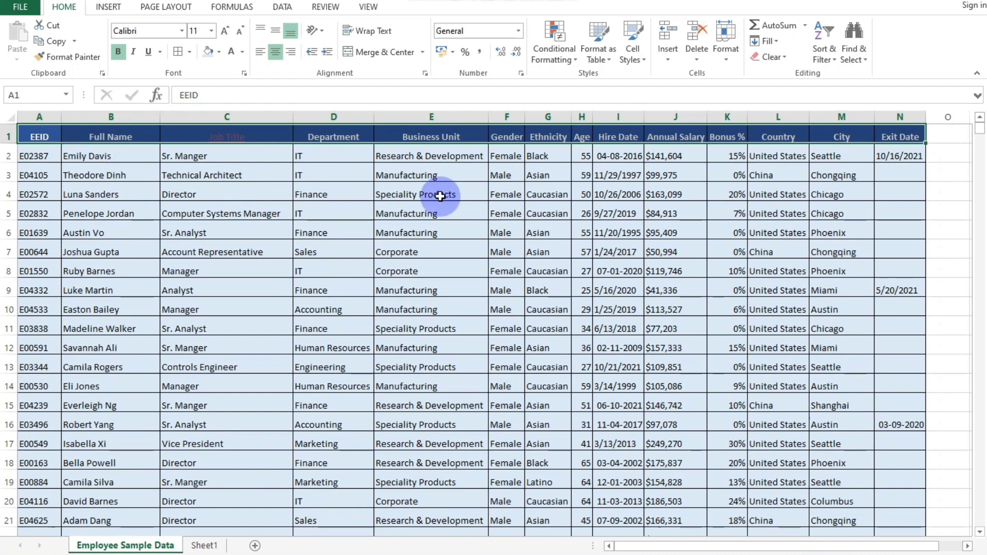
left_click(828, 55)
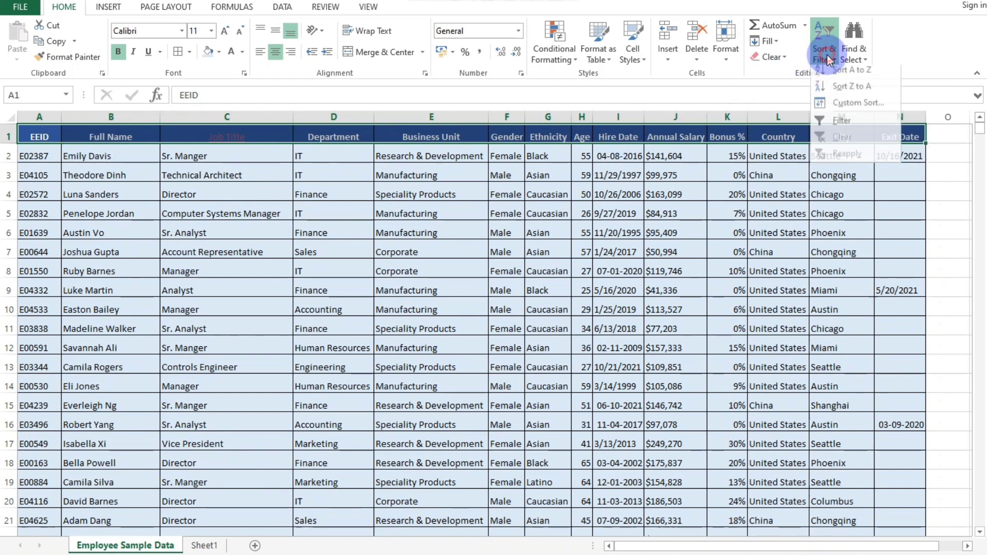
left_click(847, 126)
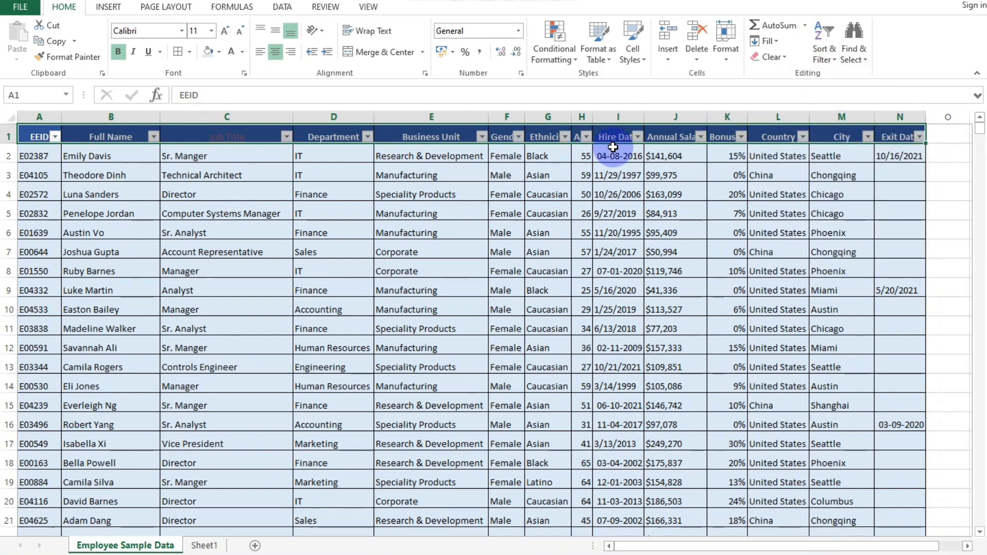
Examine the filter controls on the header cells from EEID across to City.
left_click(55, 137)
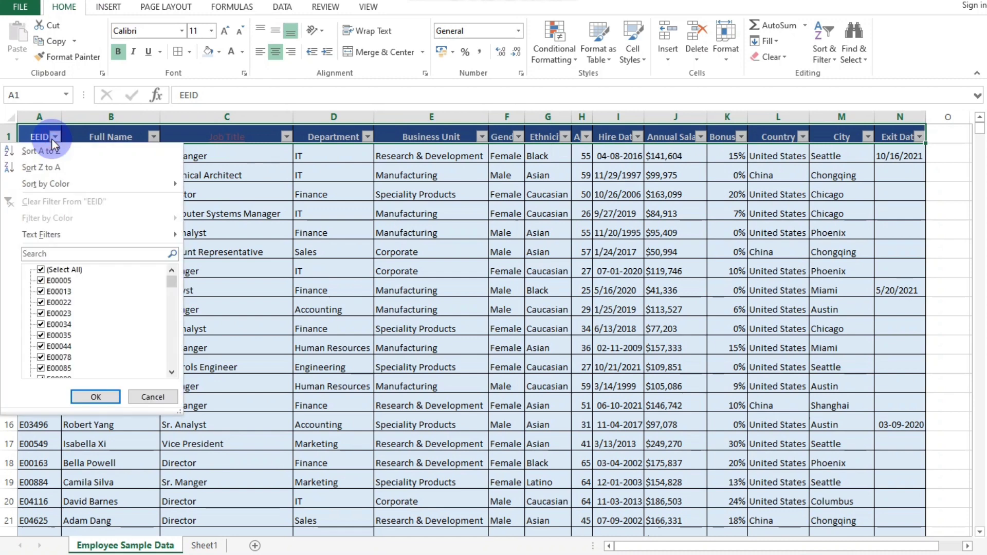
left_click(54, 136)
left_click(132, 140)
left_click(198, 136)
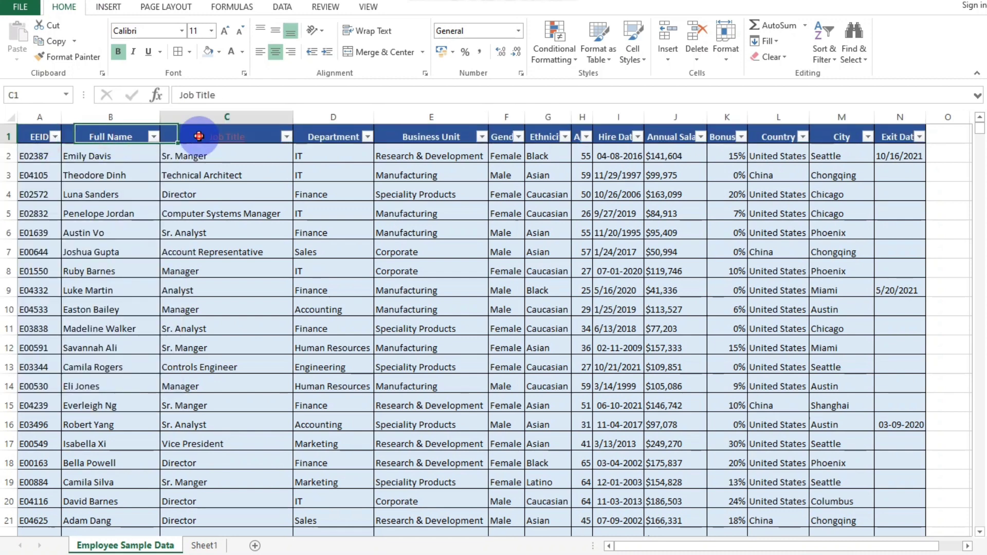
left_click(330, 137)
left_click(430, 135)
left_click(507, 137)
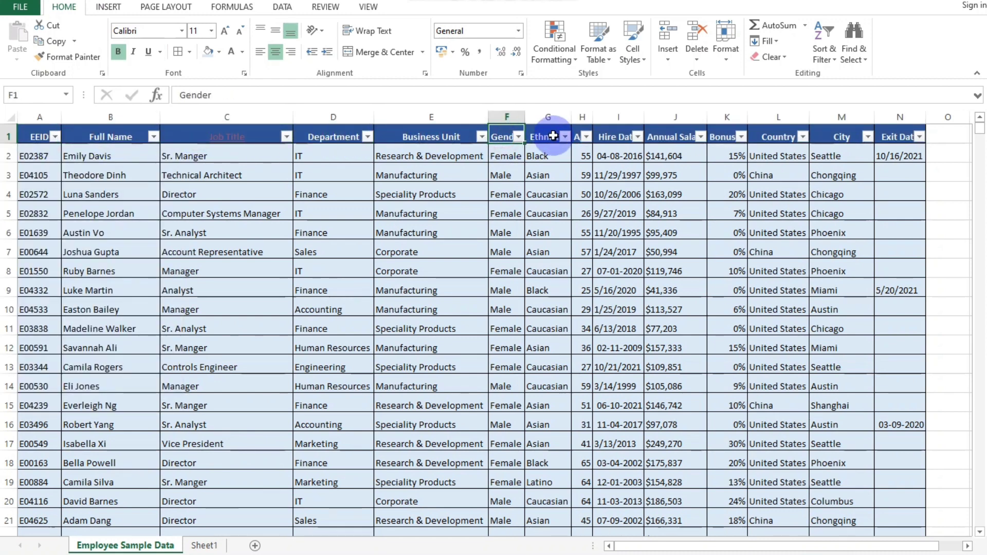
left_click(549, 137)
left_click(616, 137)
left_click(674, 137)
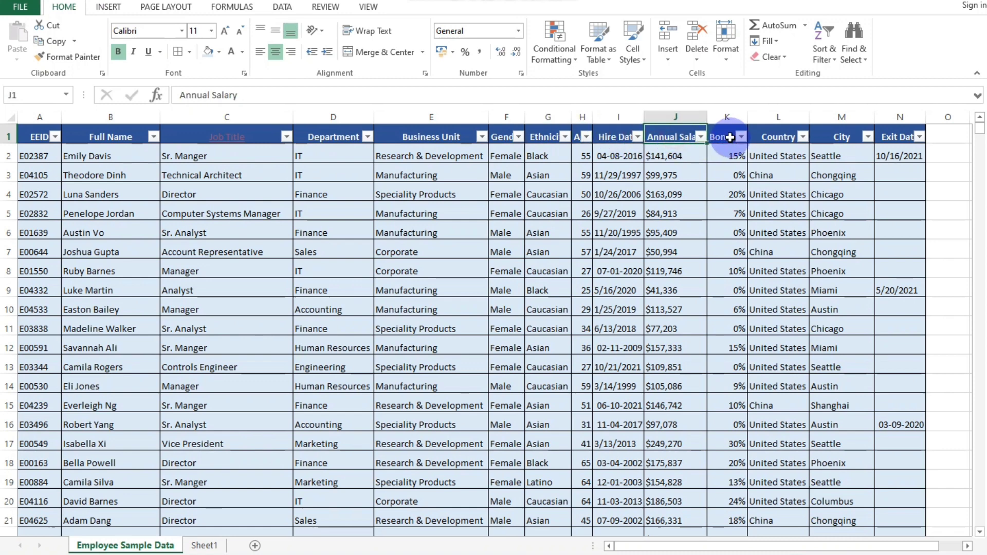
left_click(726, 137)
left_click(741, 139)
left_click(741, 137)
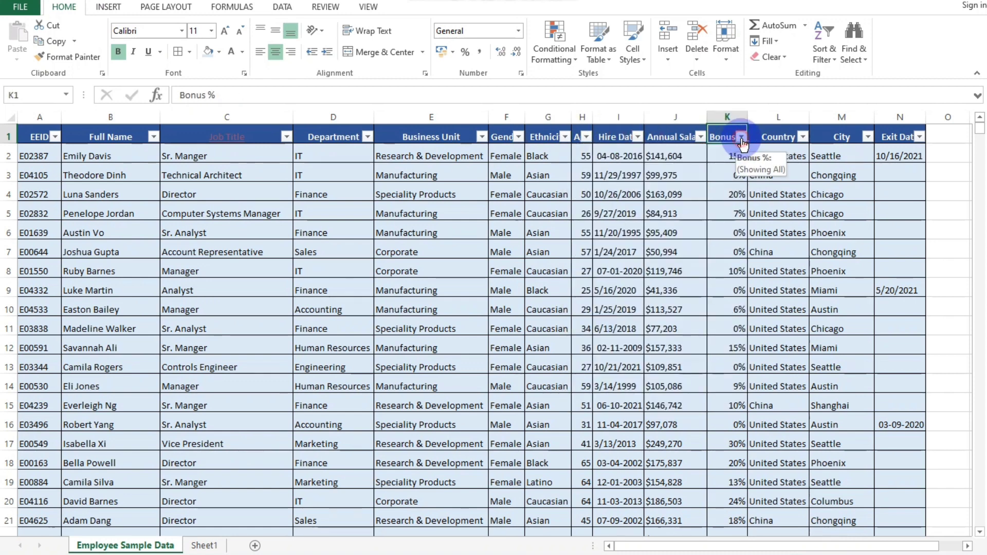
left_click(782, 137)
left_click(802, 137)
left_click(802, 137)
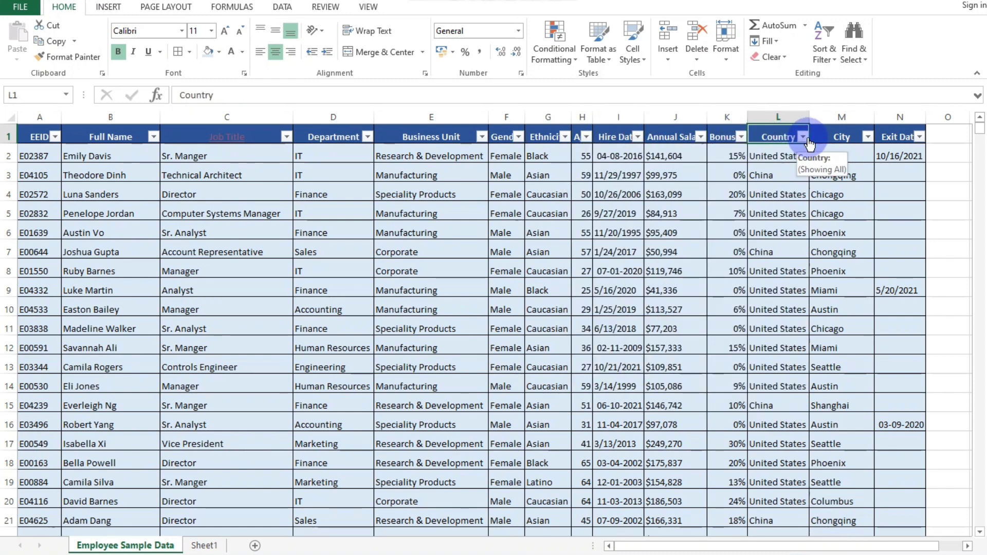
left_click(843, 137)
left_click(867, 138)
left_click(869, 138)
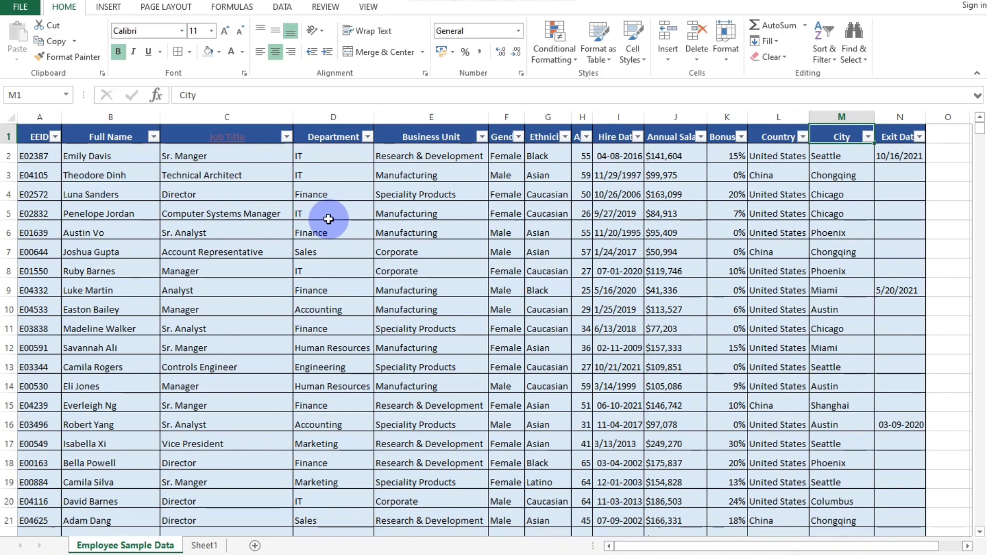
Filter the Gender column to show only Female employees and review the filtered rows.
left_click(518, 137)
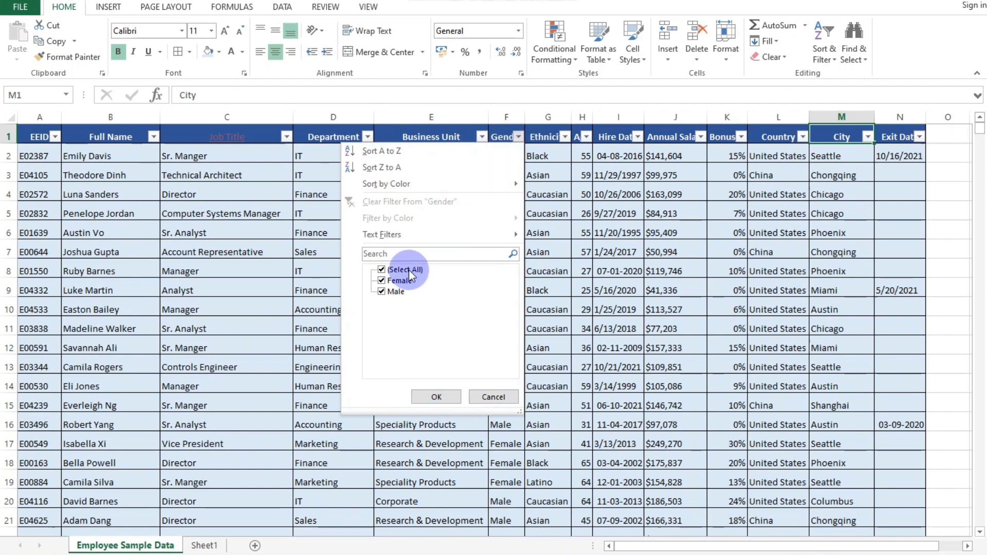
left_click(384, 270)
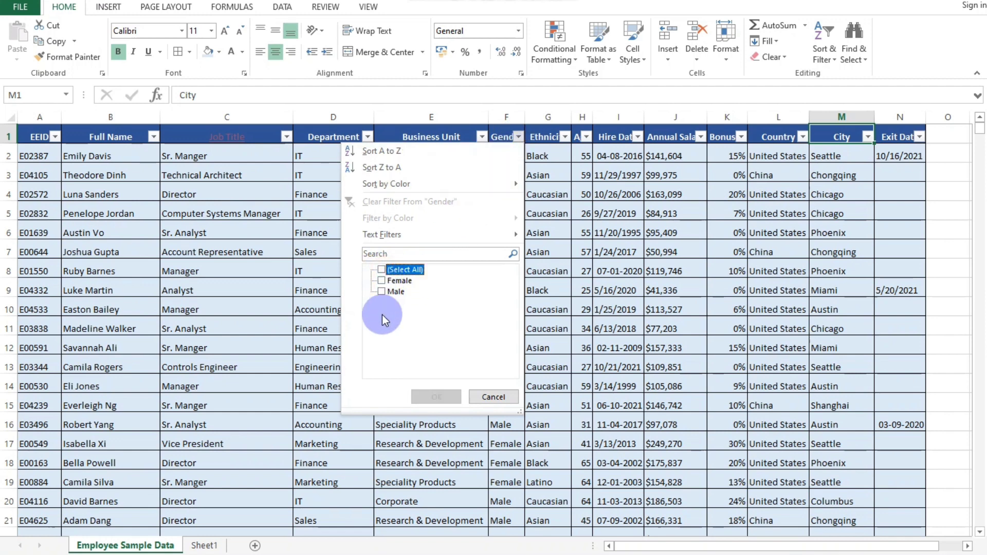
left_click(394, 284)
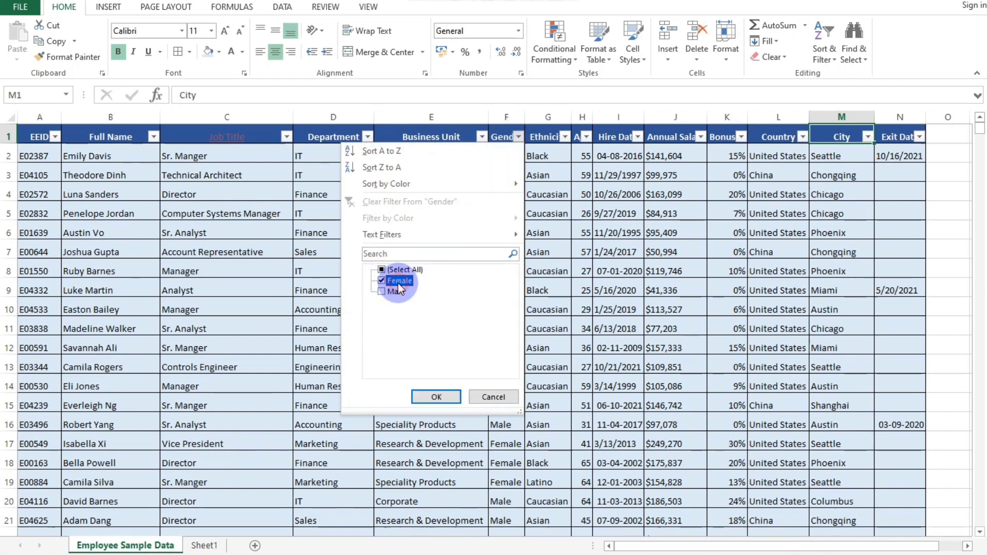
left_click(437, 397)
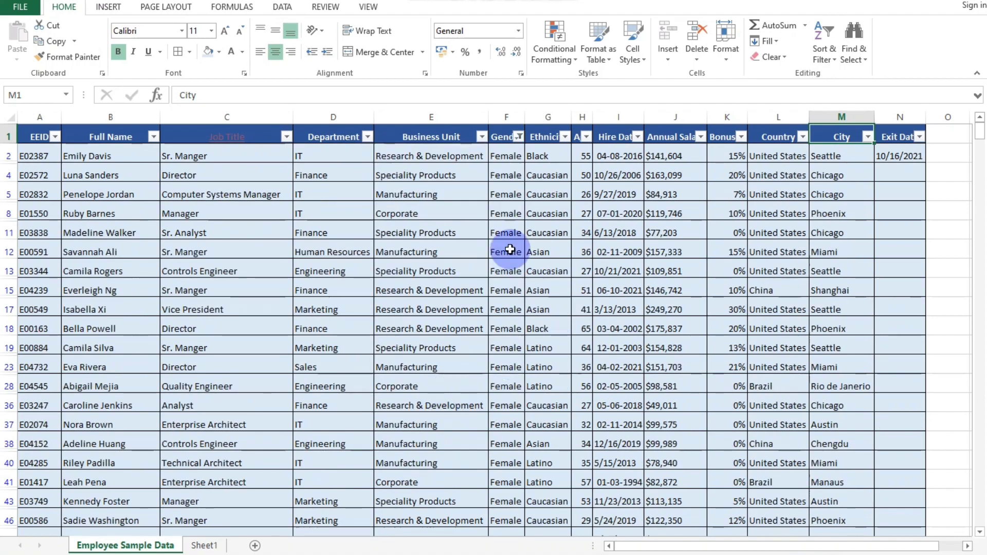
scroll(536, 250, "down", 20)
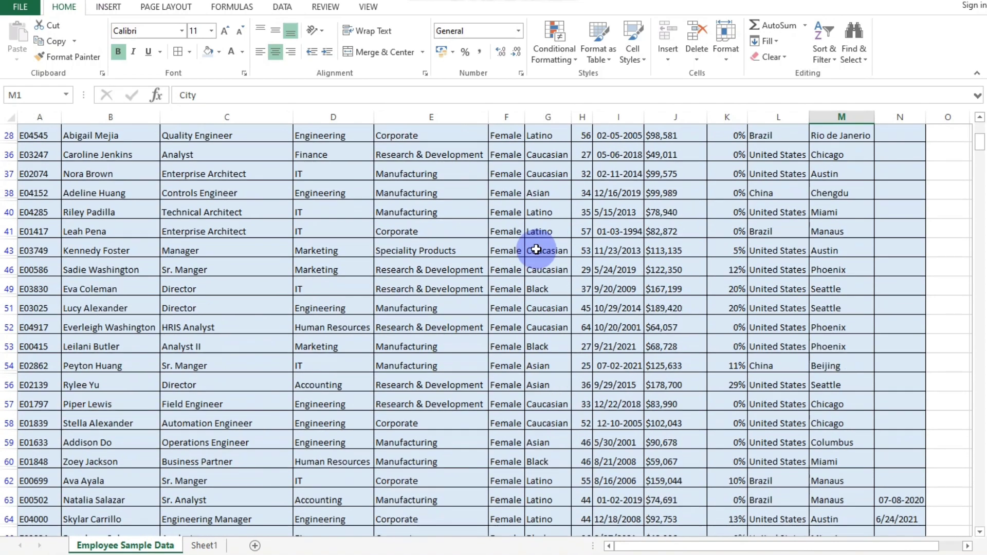
scroll(536, 250, "down", 20)
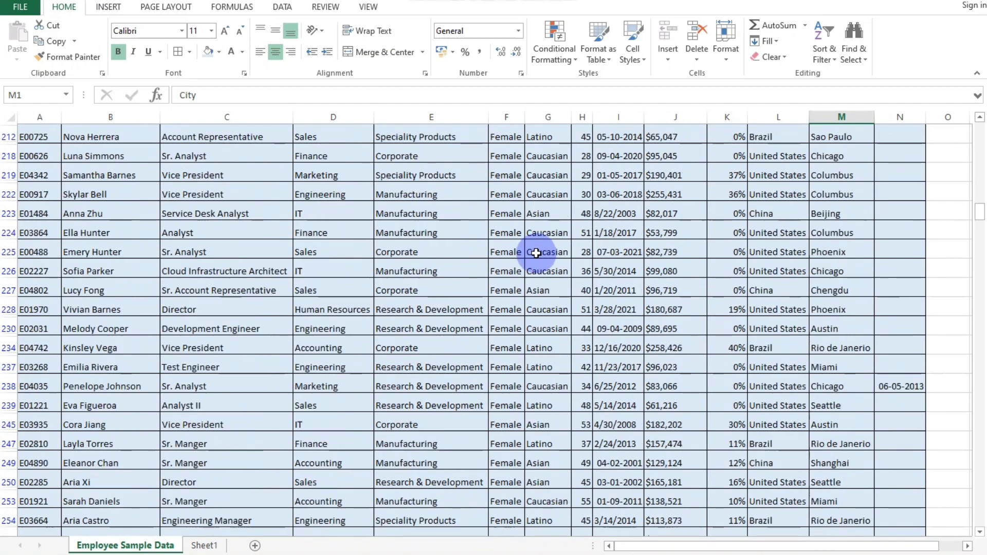
scroll(536, 253, "down", 7)
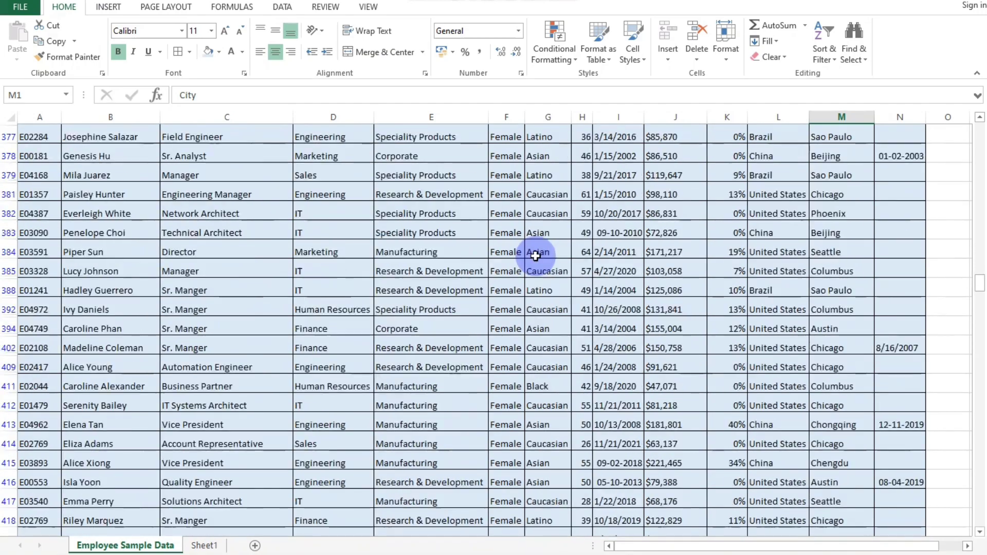
scroll(536, 251, "up", 19)
scroll(536, 250, "up", 20)
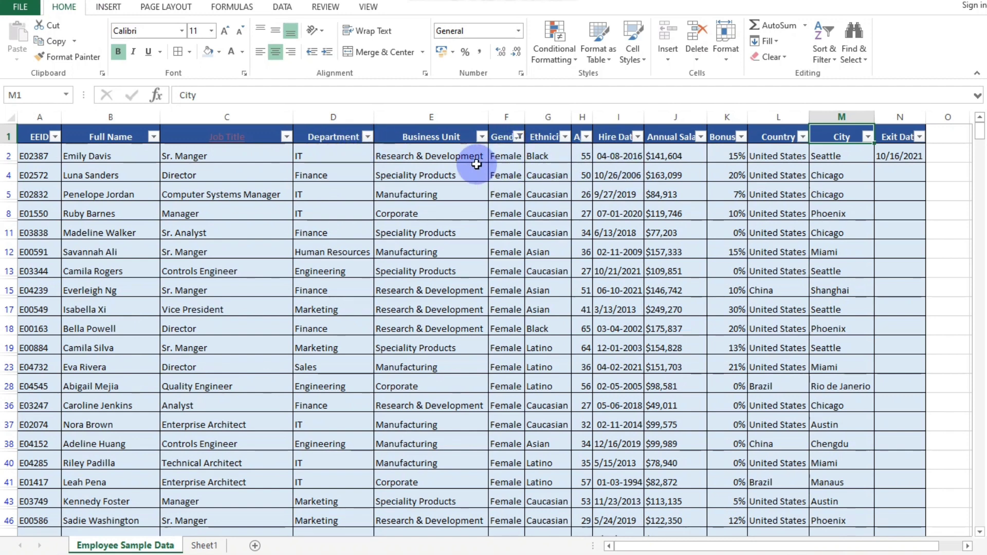
Filter the Department column to show only employees in IT.
left_click(367, 136)
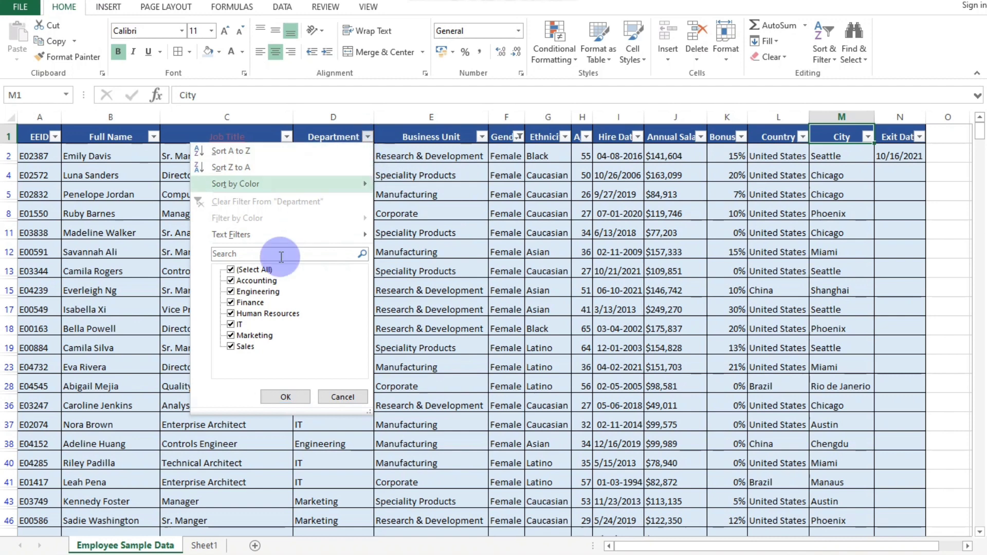
left_click(242, 271)
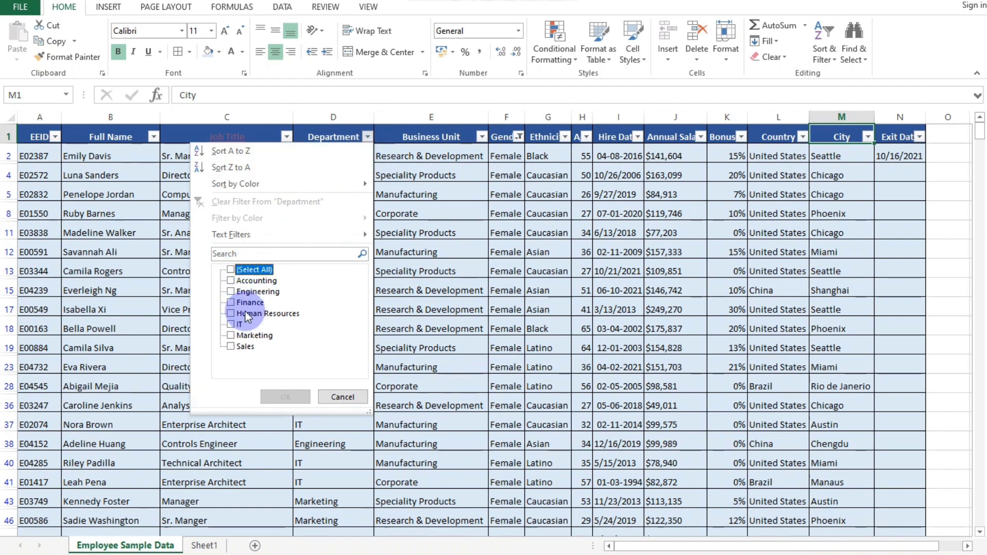
left_click(233, 323)
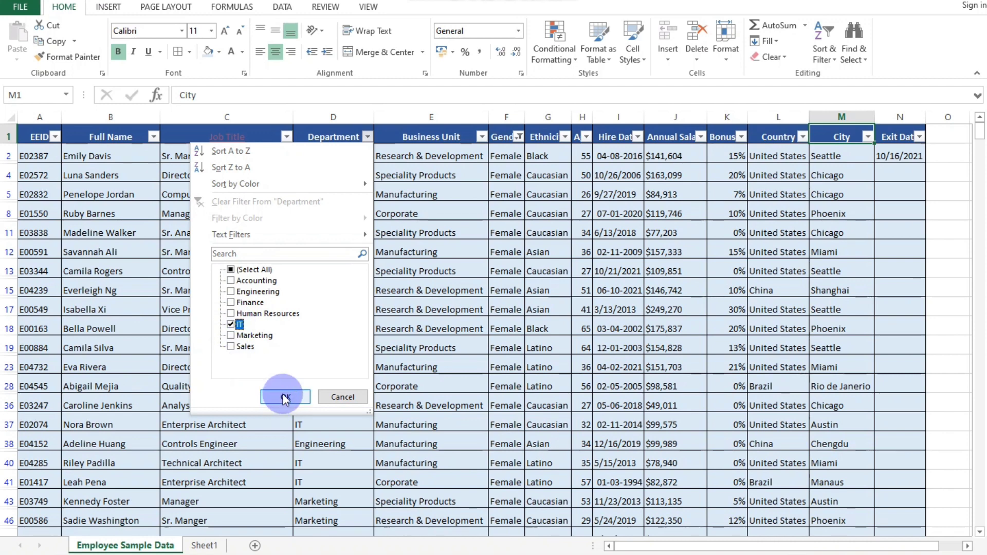
left_click(283, 395)
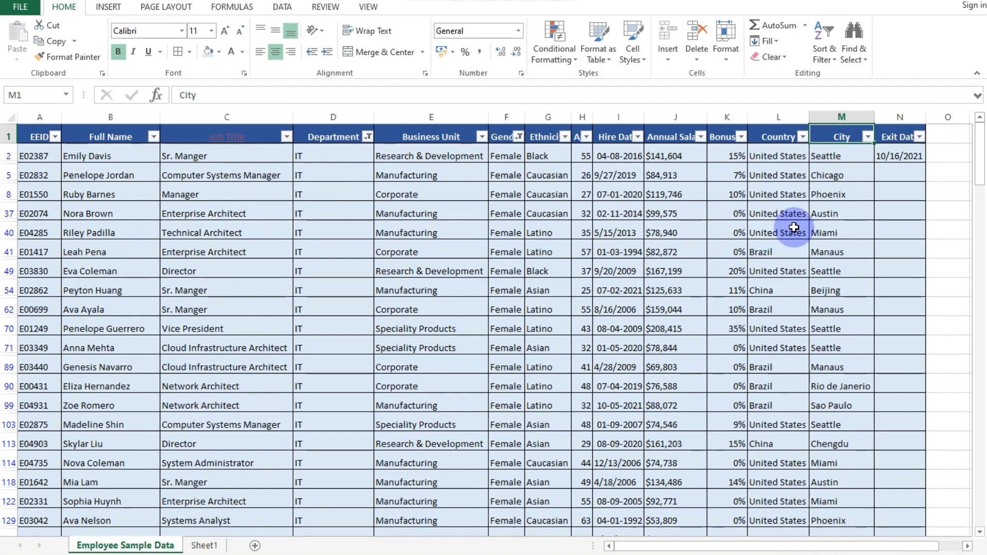
Filter the Country column to show only United States and review the filtered employee rows.
left_click(802, 139)
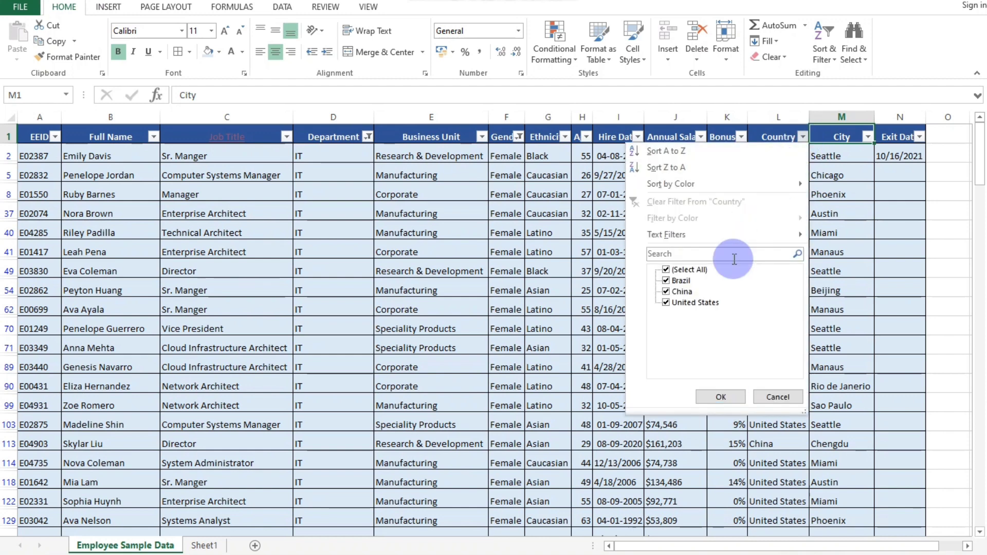
left_click(666, 270)
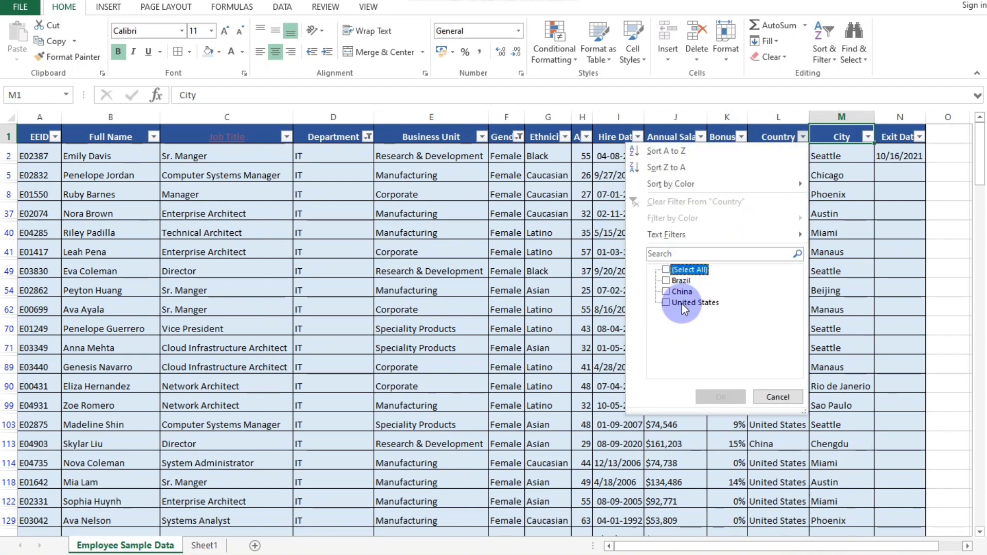
left_click(682, 303)
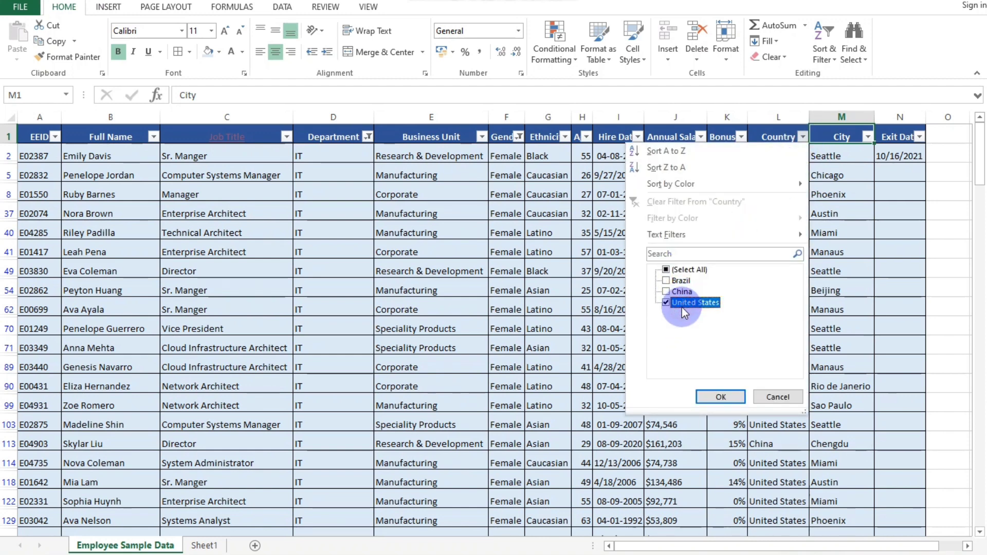
left_click(723, 399)
scroll(749, 365, "down", 2)
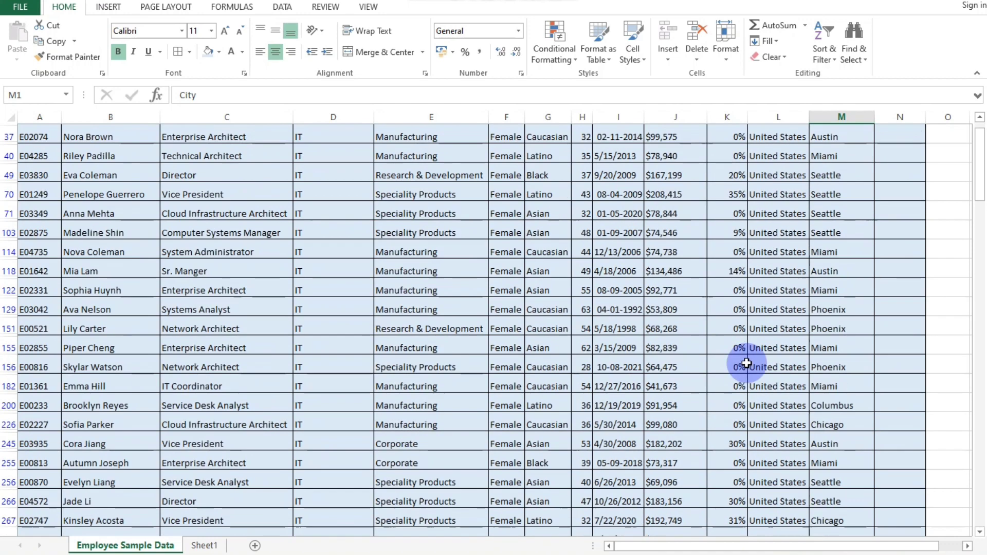
scroll(748, 360, "up", 2)
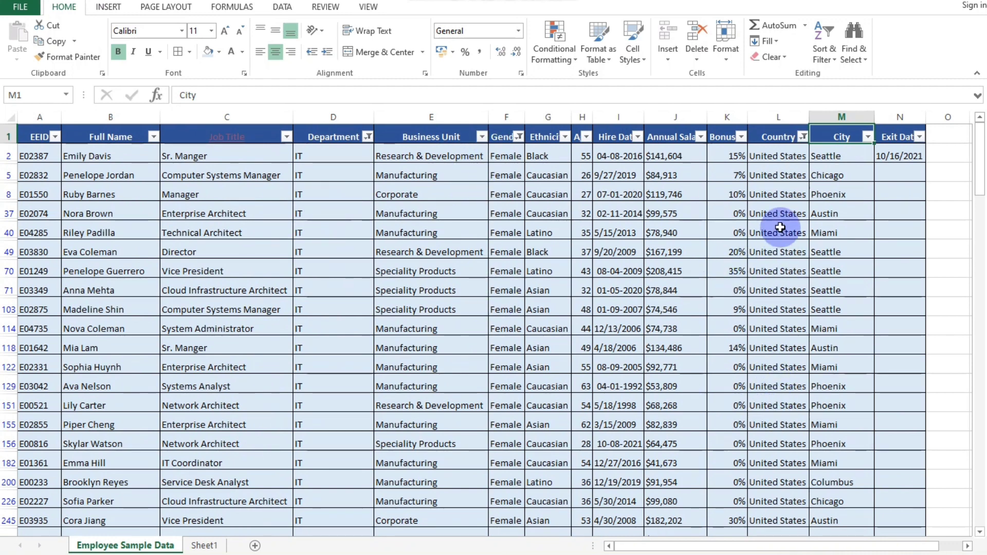
scroll(331, 306, "down", 7)
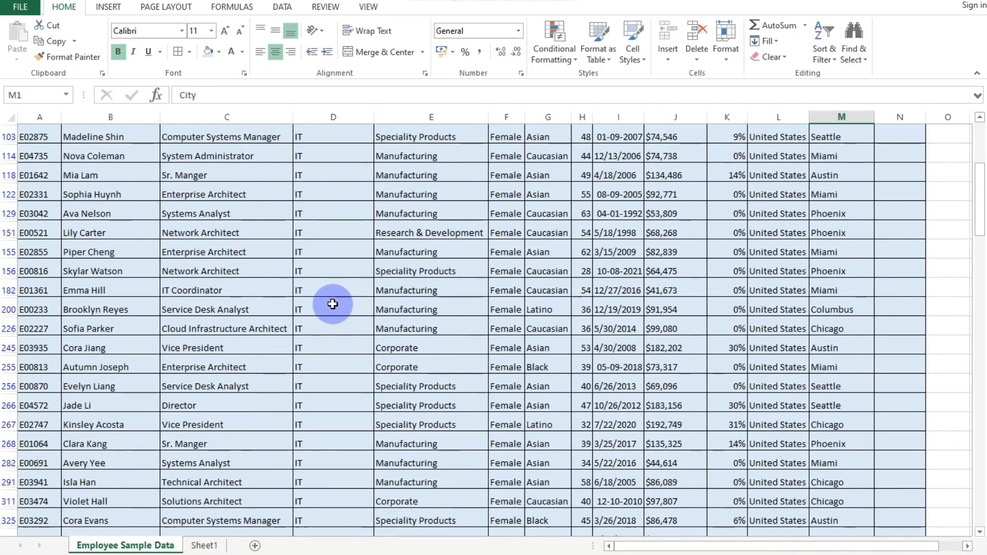
scroll(331, 303, "up", 7)
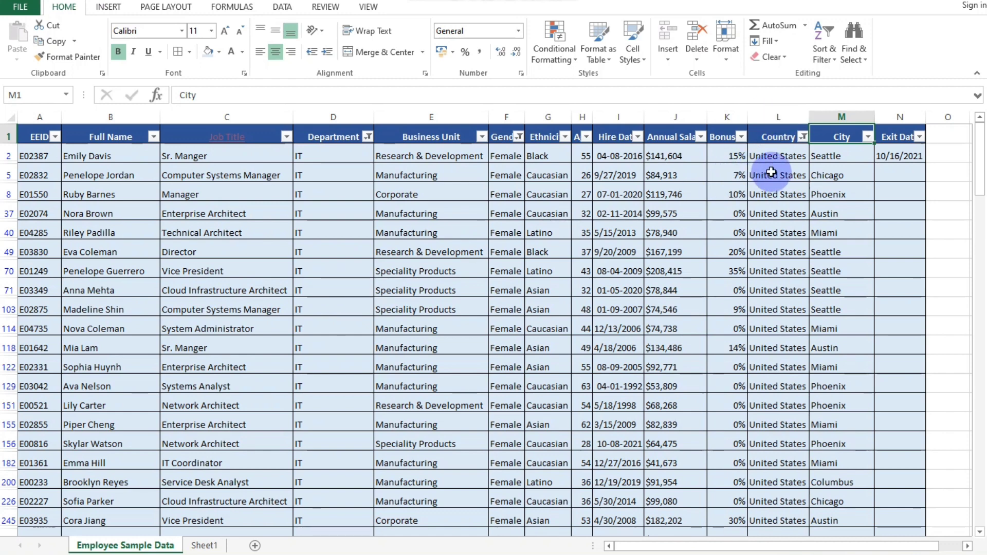
Turn off filtering on the employee data so that all employee rows are shown.
left_click(832, 62)
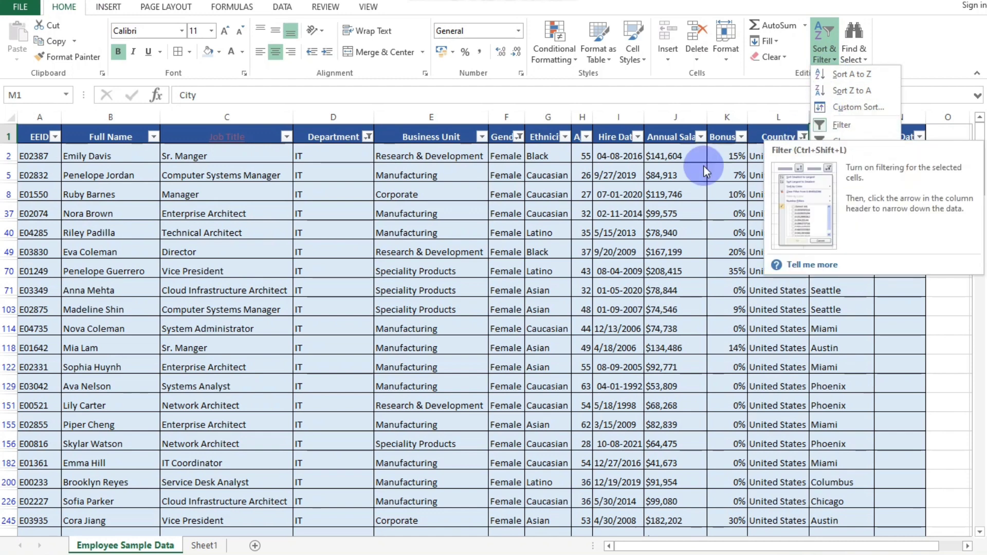
left_click(692, 187)
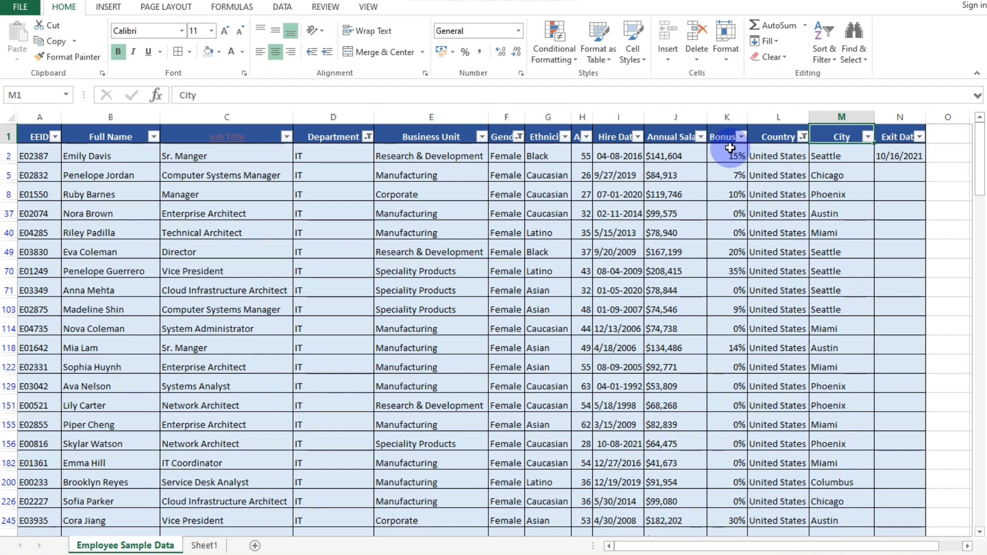
left_click(824, 51)
left_click(821, 123)
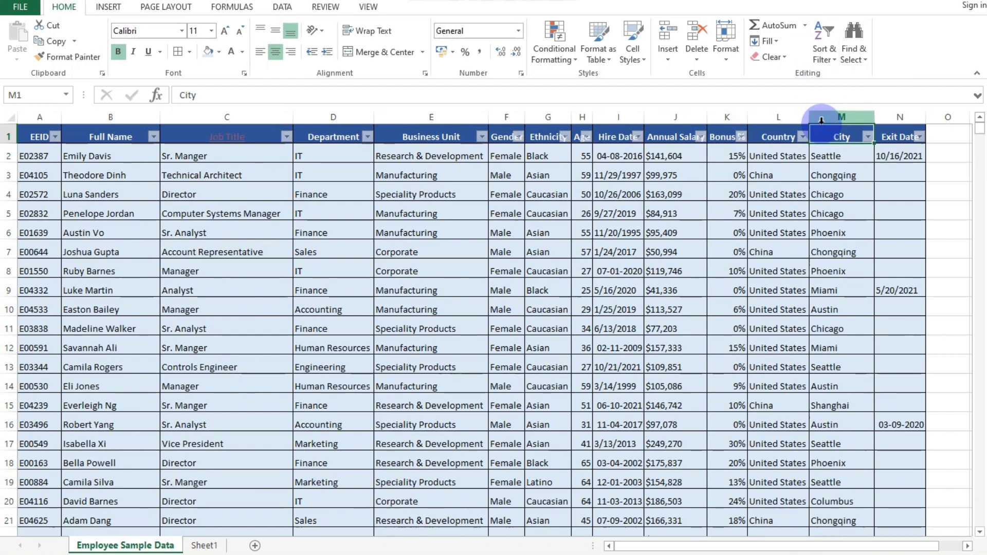
left_click(675, 231)
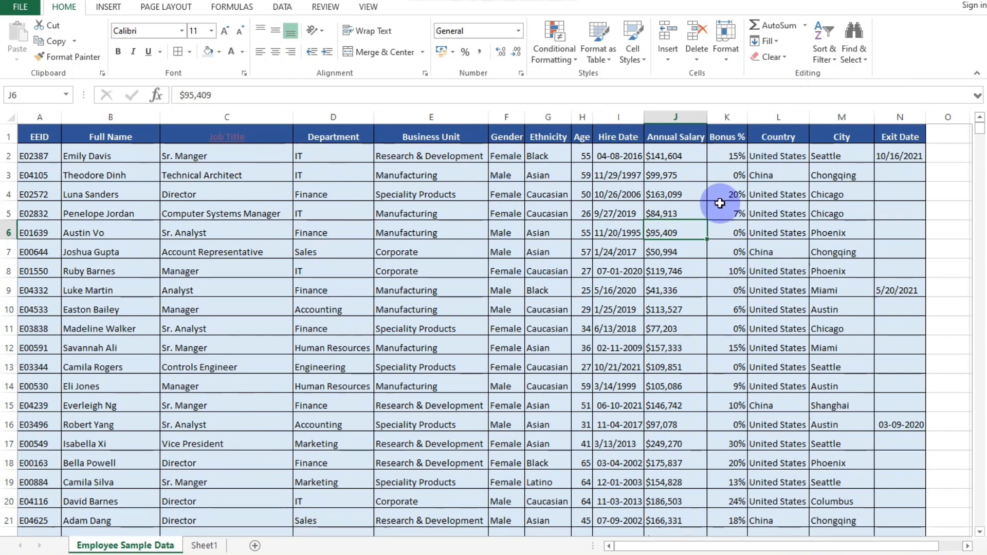
Turn on filtering for the header cells from EEID across to Exit Date.
left_click_drag(39, 135, 893, 132)
left_click(824, 51)
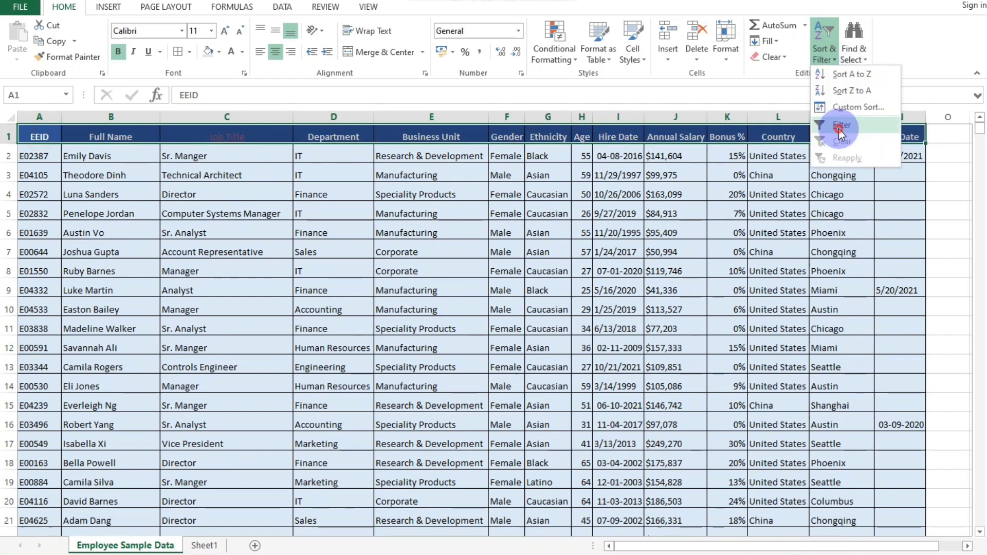
left_click(840, 128)
left_click(446, 213)
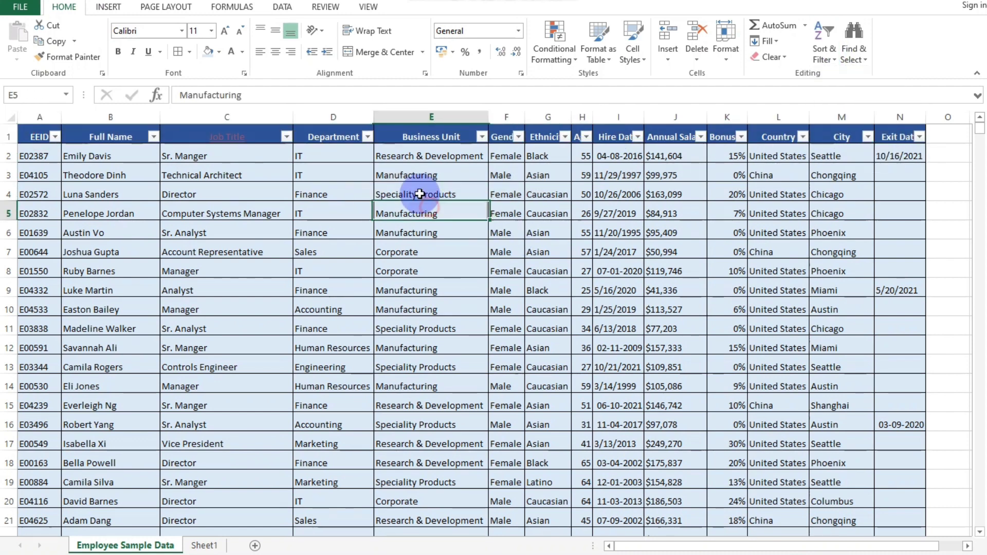
Filter the Department column to show only employees in Accounting.
left_click(328, 155)
left_click(367, 136)
left_click(252, 269)
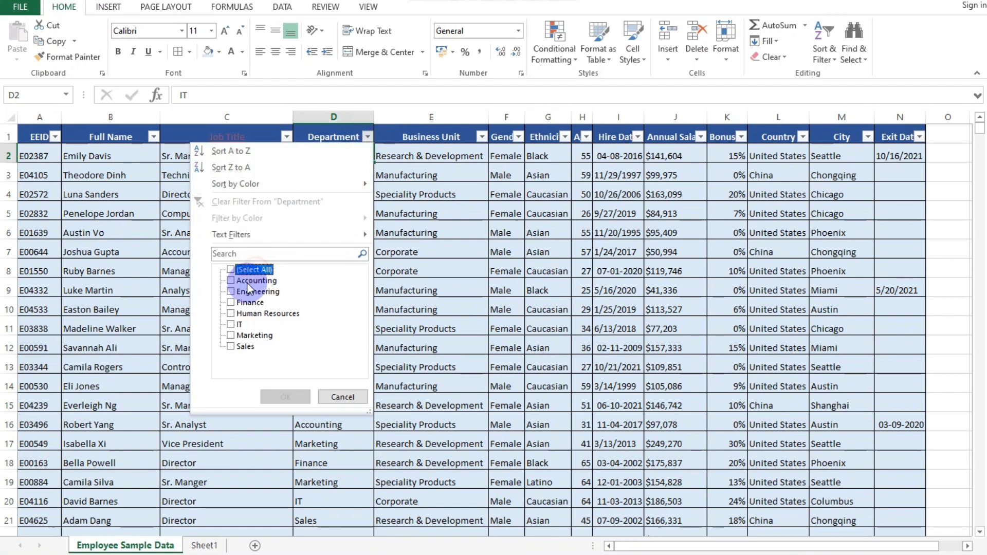
left_click(248, 283)
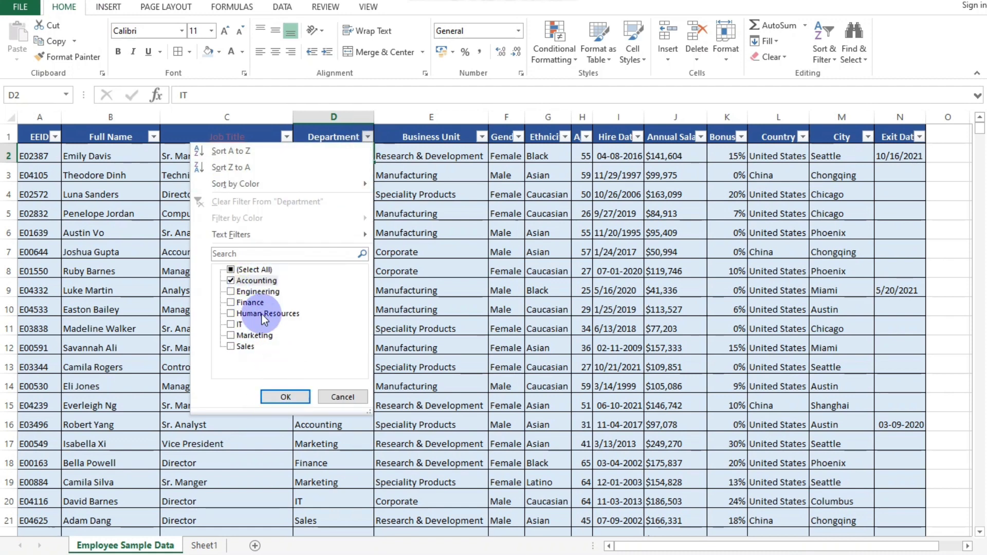
left_click(286, 397)
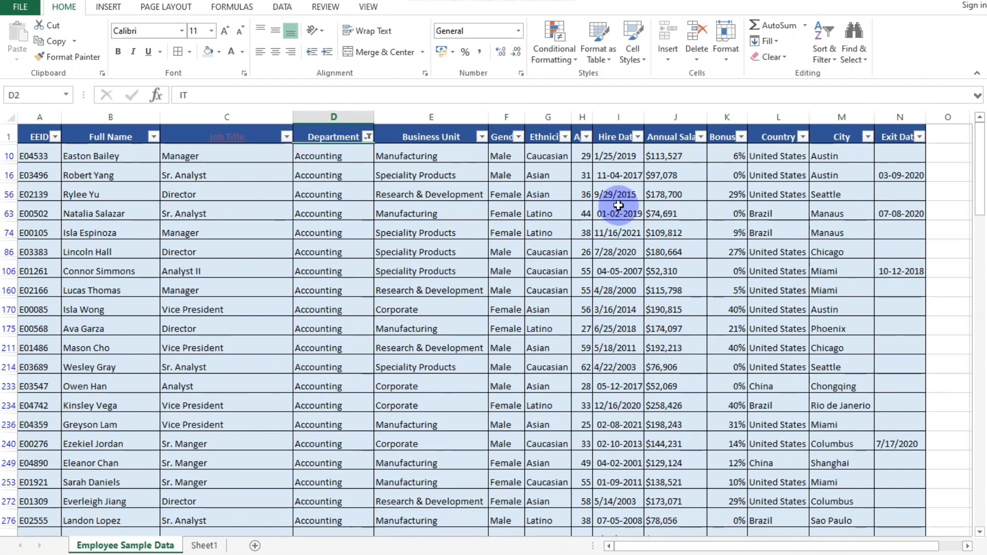
Filter the Gender column to show only Male employees and review the filtered rows.
left_click(519, 137)
left_click(391, 280)
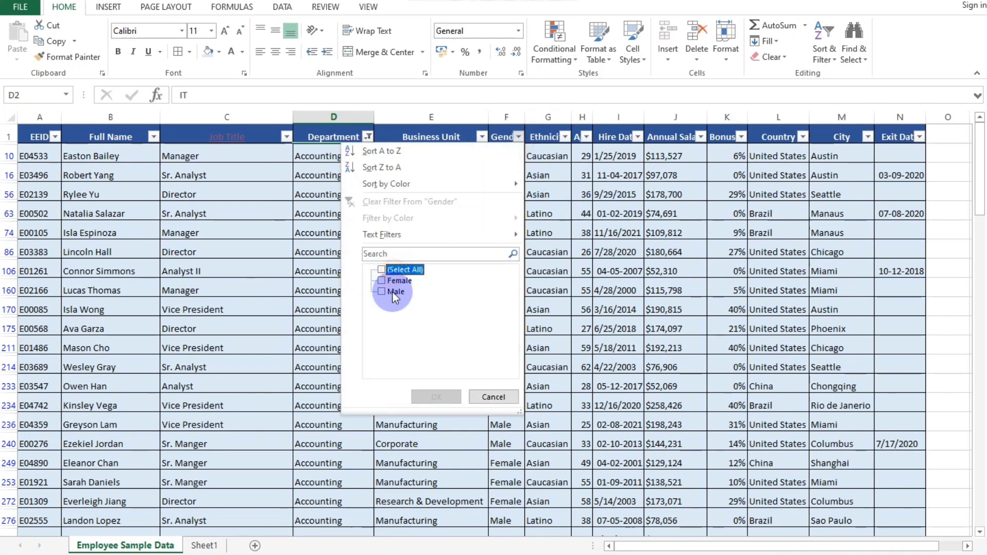
left_click(437, 397)
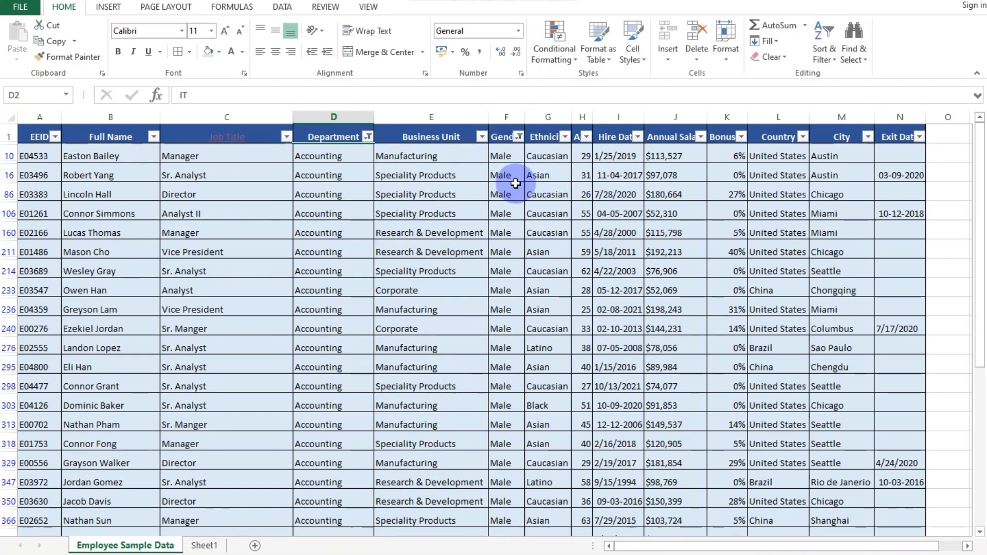
scroll(506, 209, "down", 2)
scroll(514, 212, "up", 2)
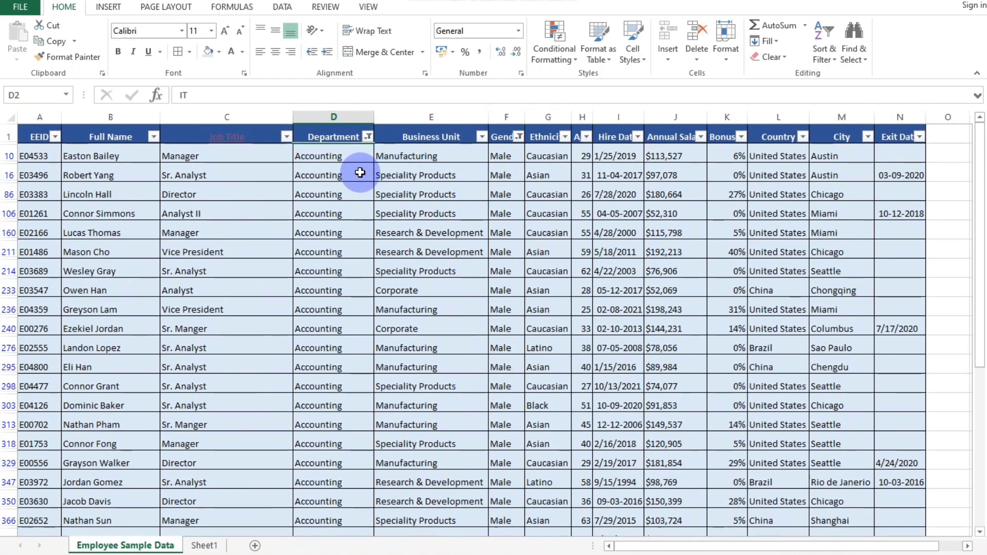
Restore all values in the Gender and Department columns and remove the filter controls from the header row.
left_click(518, 136)
left_click(382, 269)
left_click(437, 390)
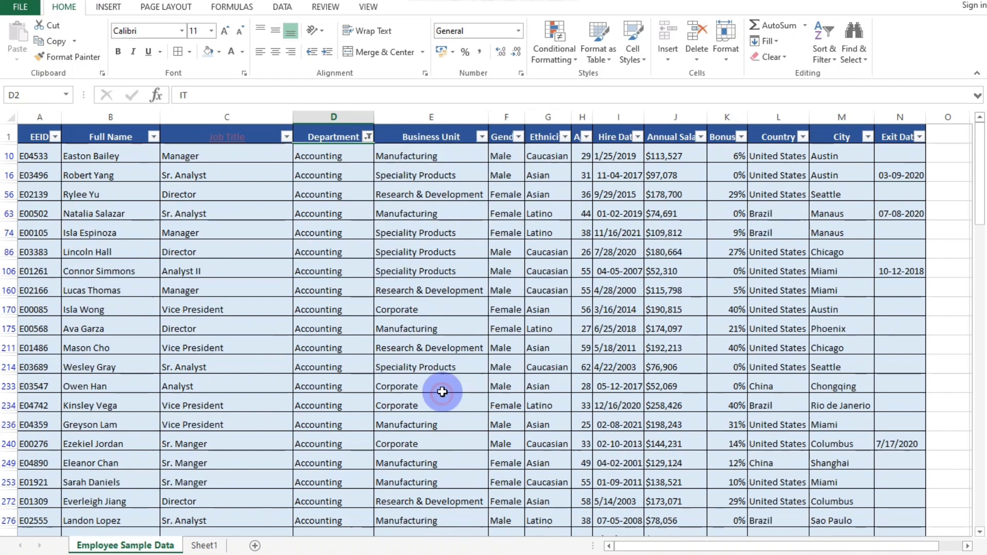
left_click(368, 137)
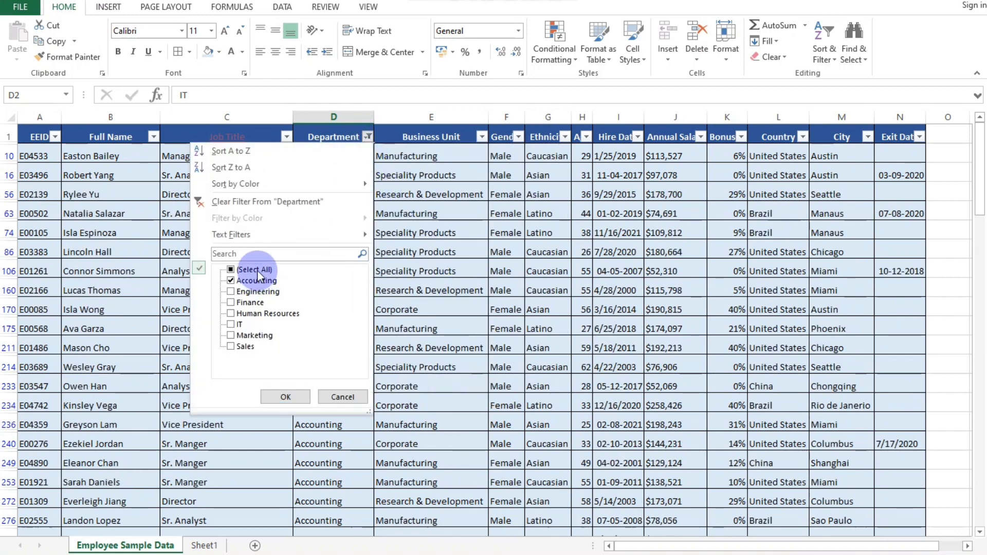
left_click(249, 269)
left_click(288, 397)
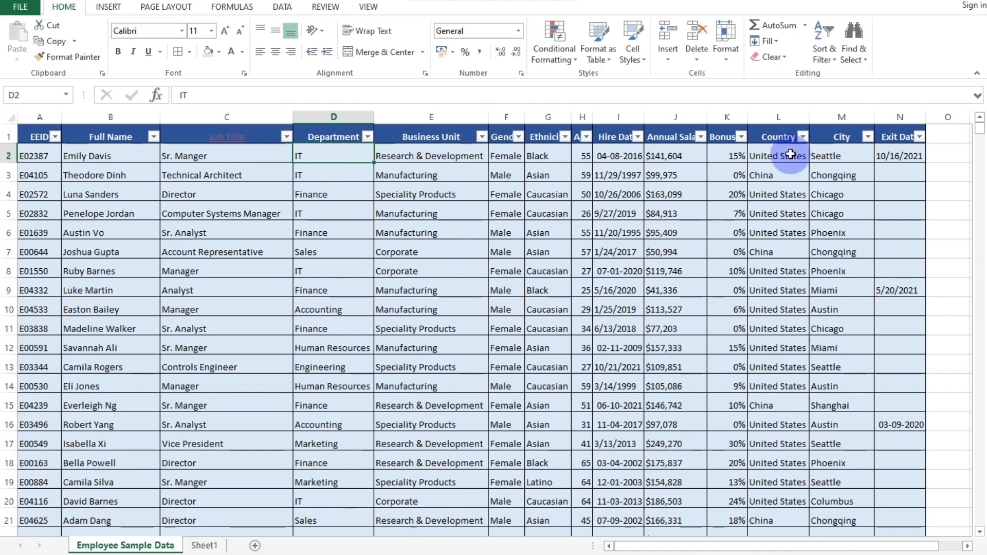
left_click(824, 56)
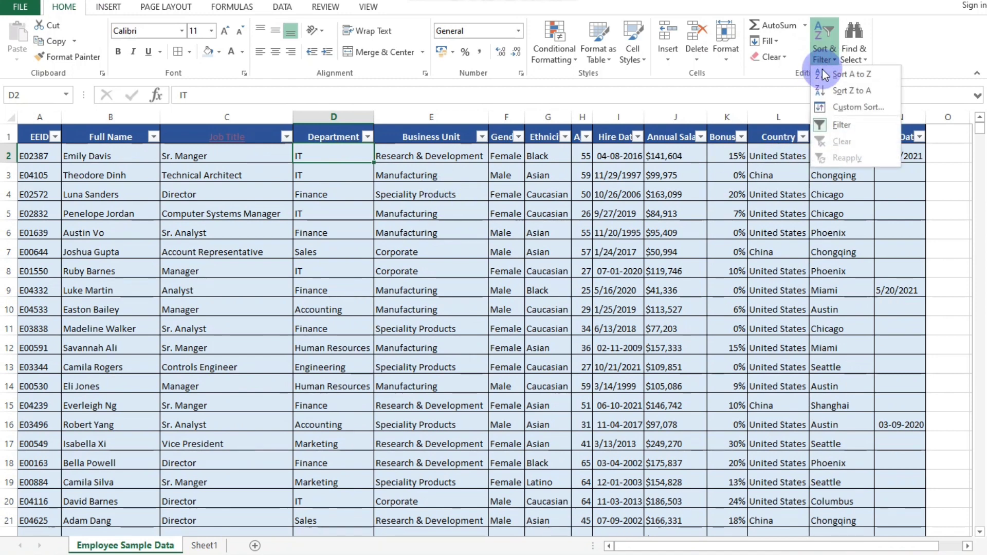
left_click(832, 128)
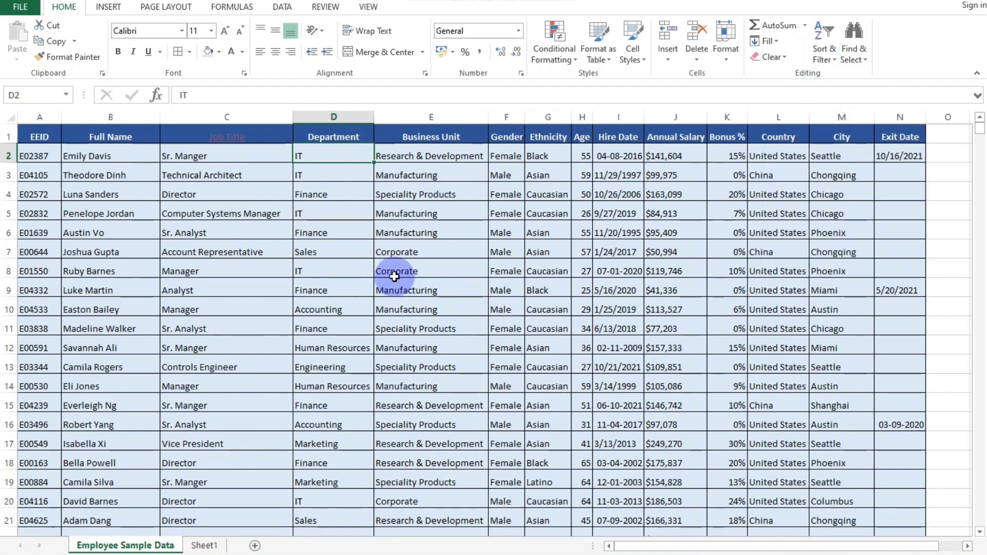
Select the header row from EEID to Exit Date and enable its column filters again.
left_click_drag(37, 137, 894, 131)
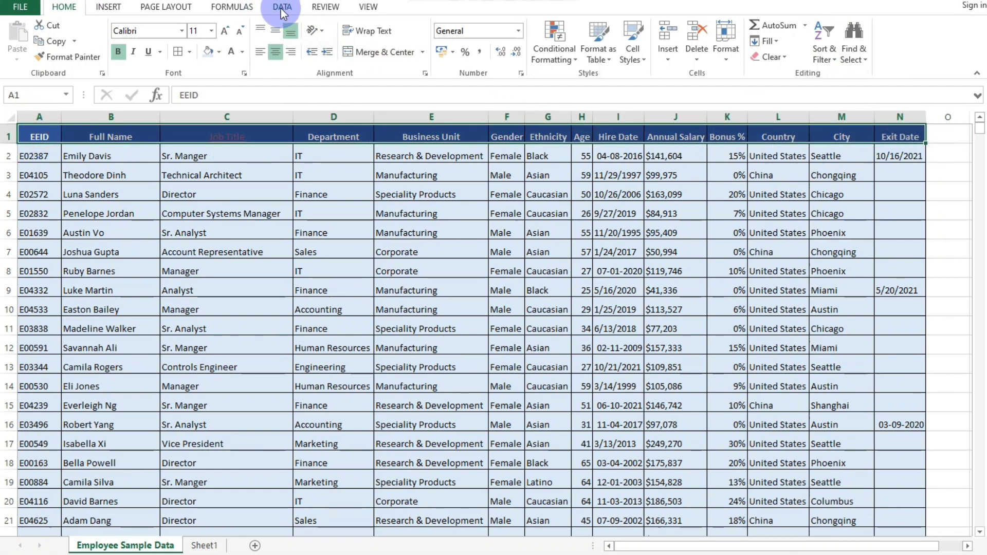
left_click(279, 7)
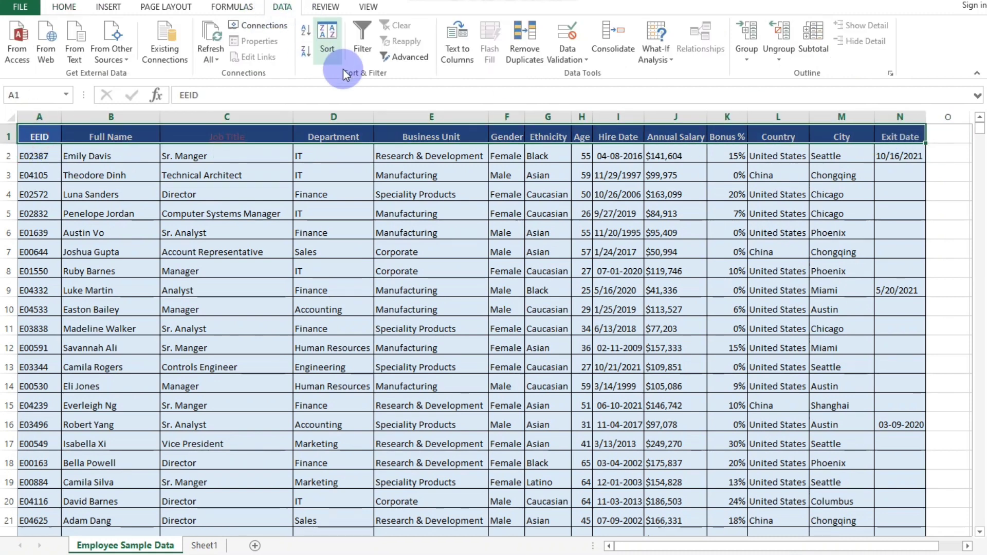
left_click(364, 47)
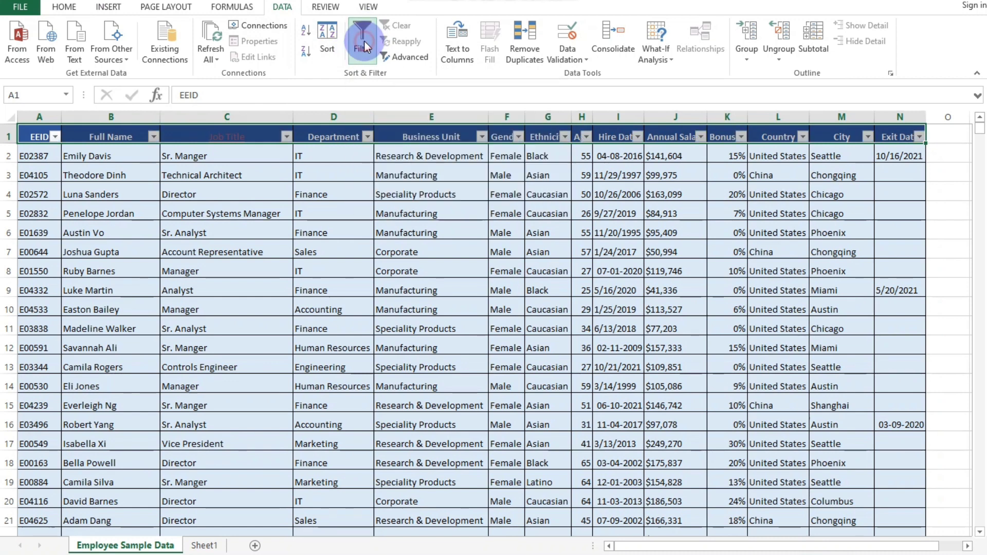
left_click(373, 152)
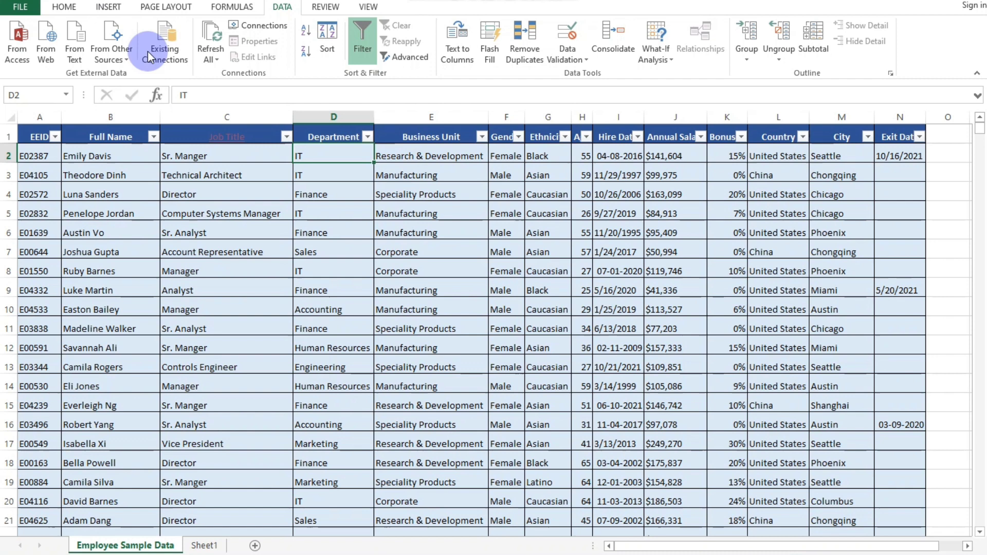
Turn off the column filters on the employee table's header row.
left_click(64, 7)
left_click(383, 229)
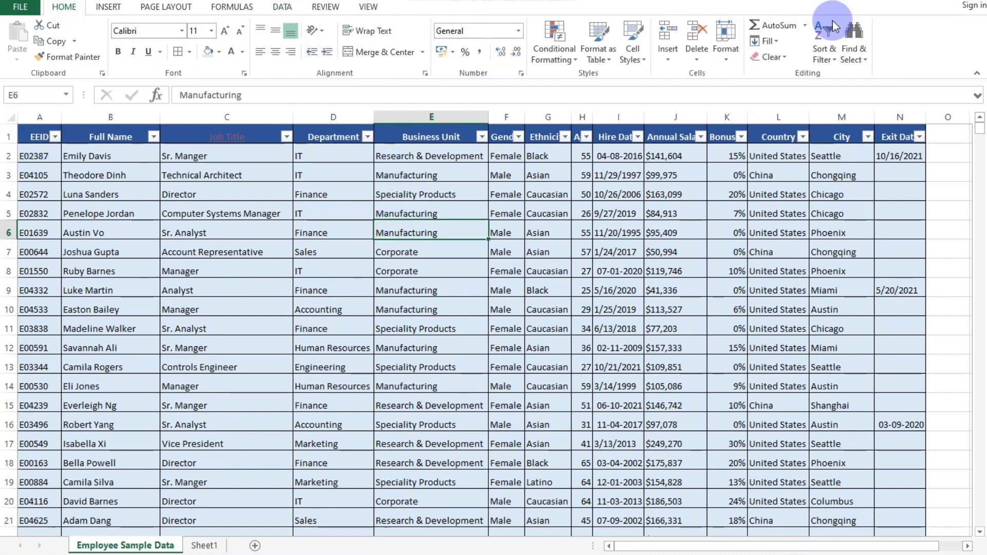
left_click(276, 11)
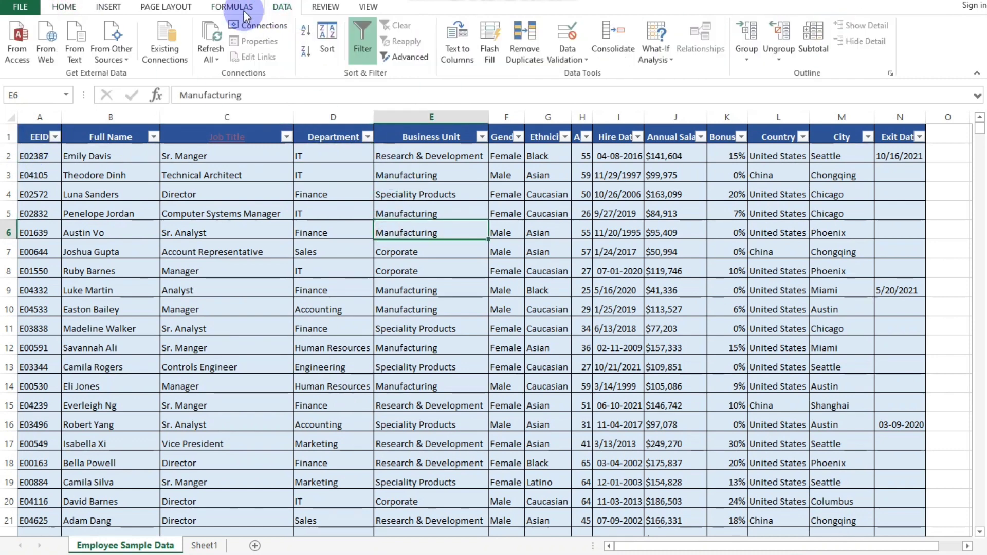
left_click(363, 32)
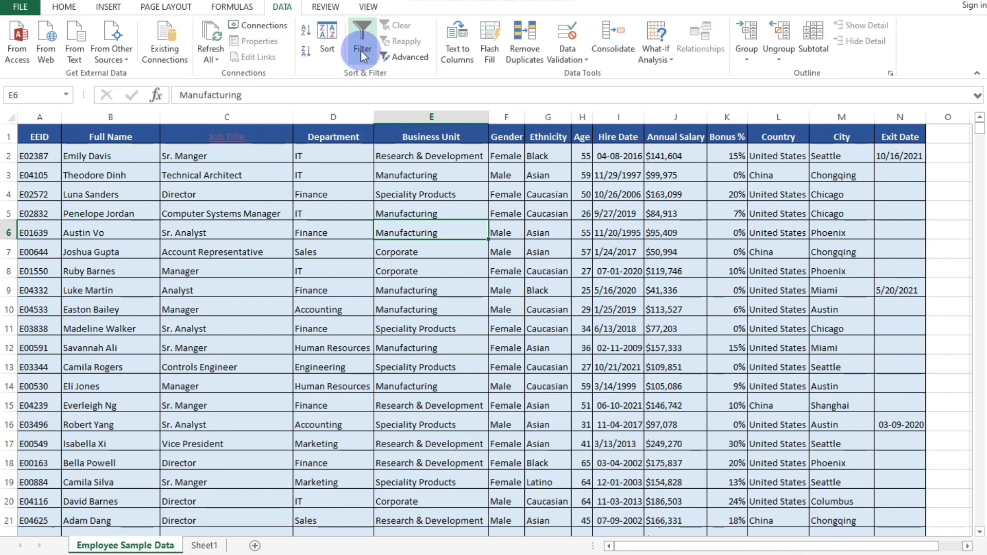
left_click(410, 171)
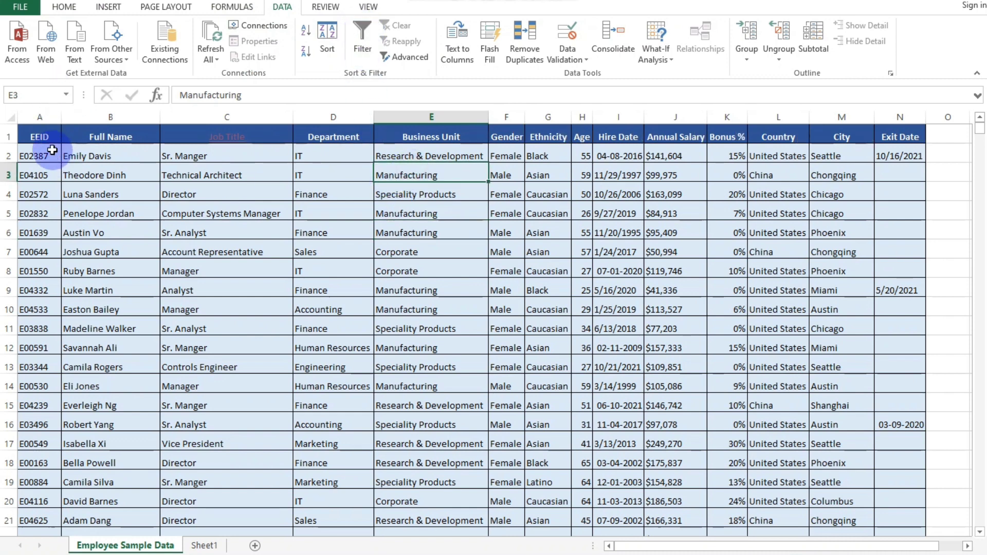
Examine the EEID, Full Name and Hire Date entries in the first employee row.
left_click(65, 7)
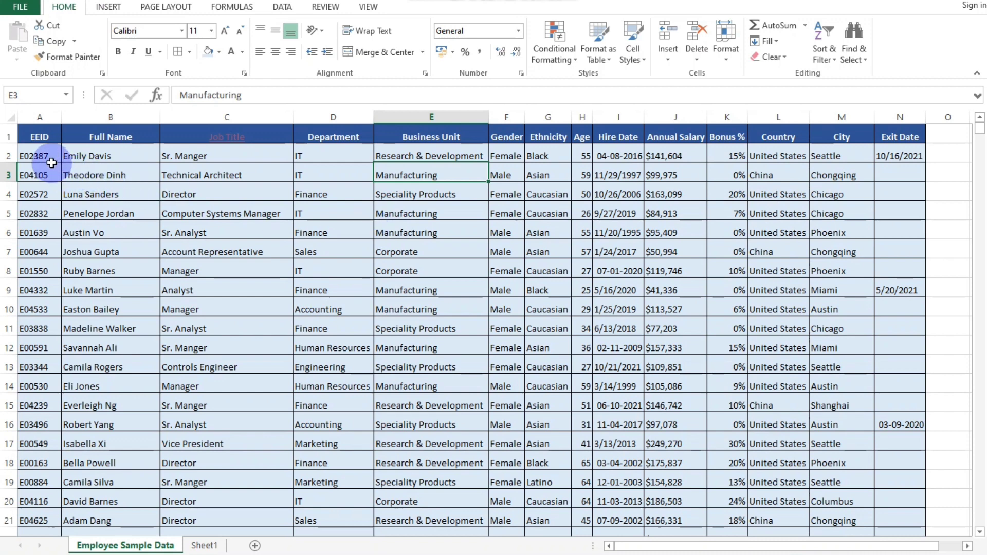
left_click(39, 158)
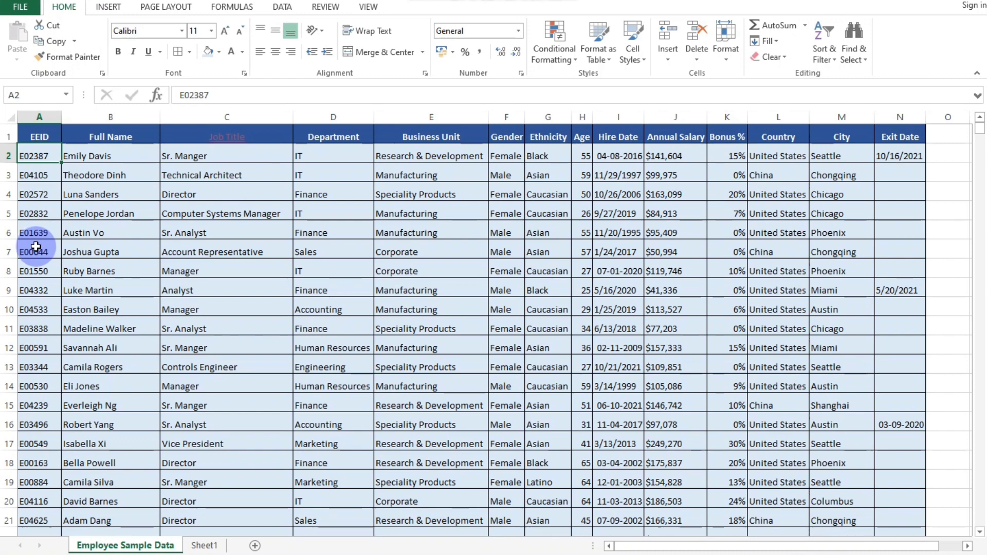
left_click(106, 150)
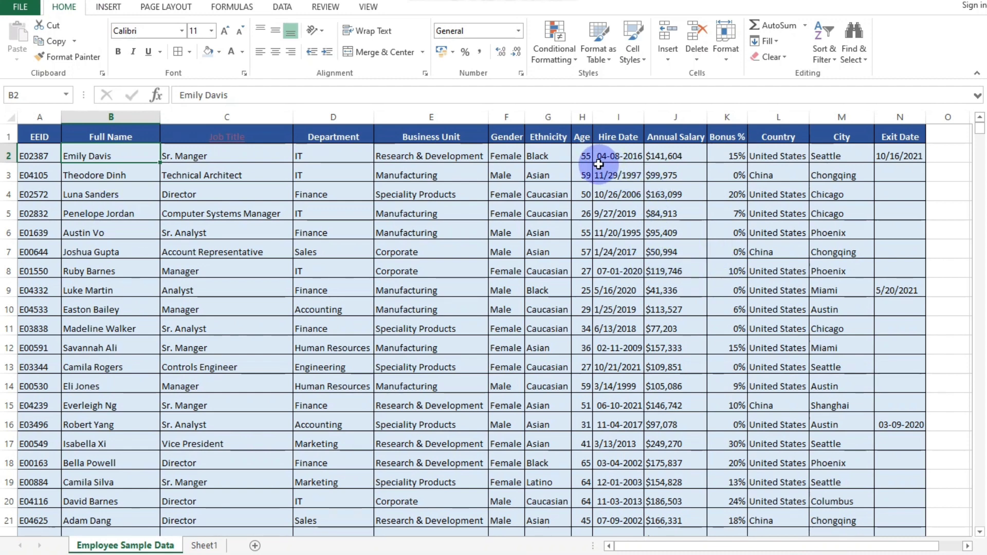
left_click(619, 156)
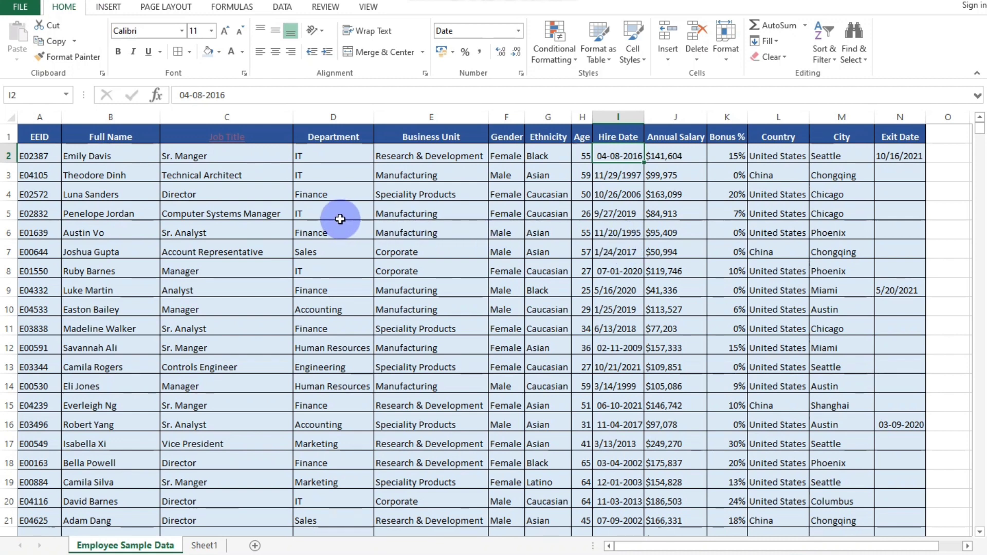
Apply a custom sort to the whole employee table by EEID values in A to Z order.
left_click(12, 117)
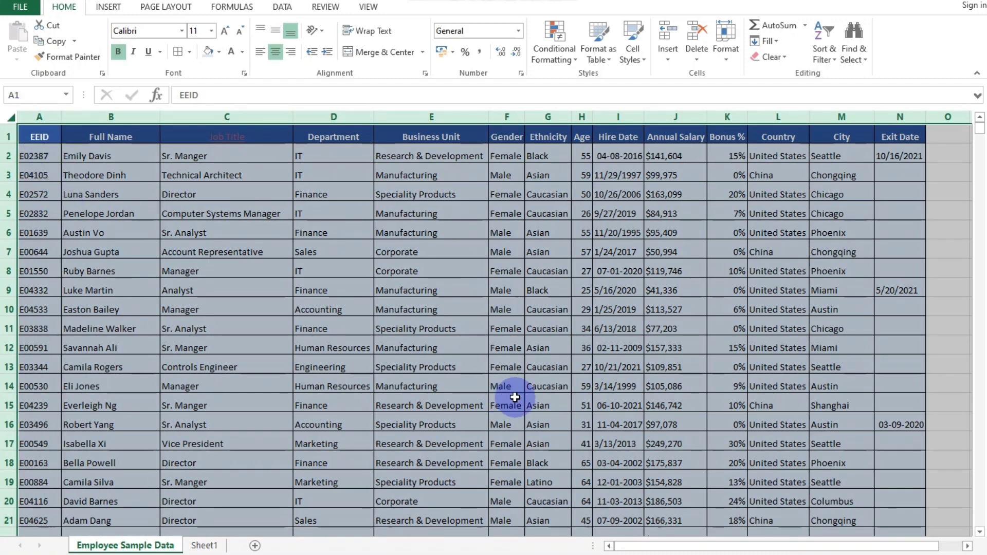
left_click(830, 54)
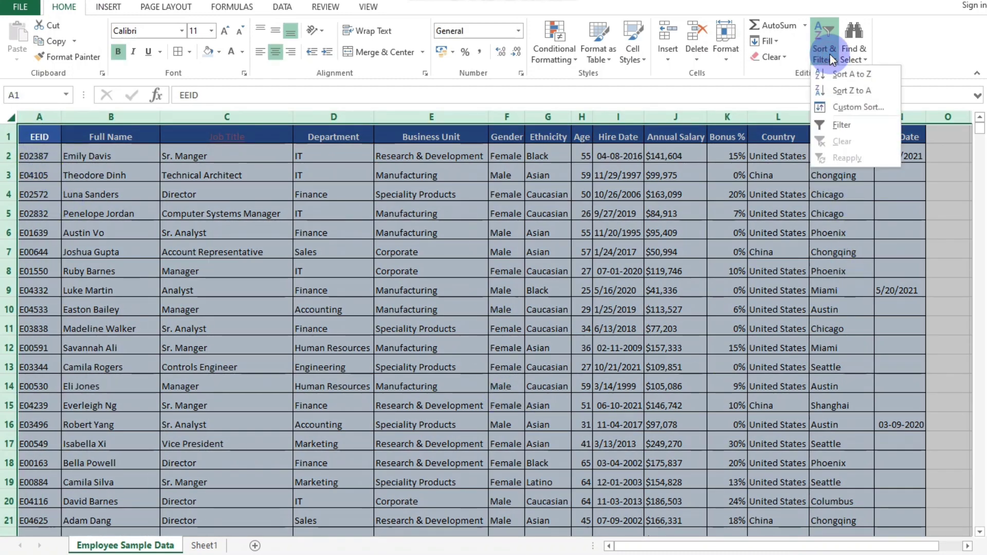
left_click(871, 109)
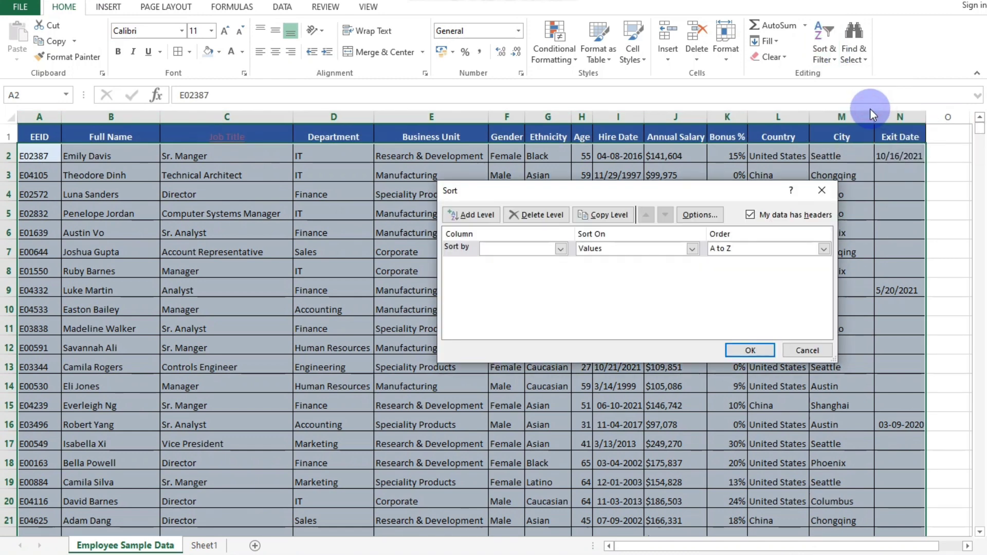
left_click_drag(652, 185, 528, 174)
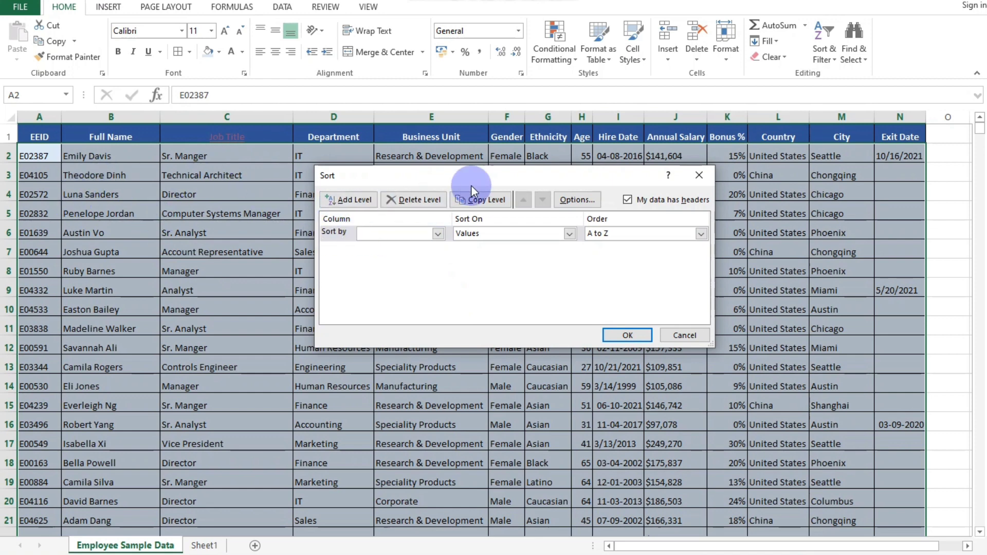
left_click_drag(476, 182, 400, 220)
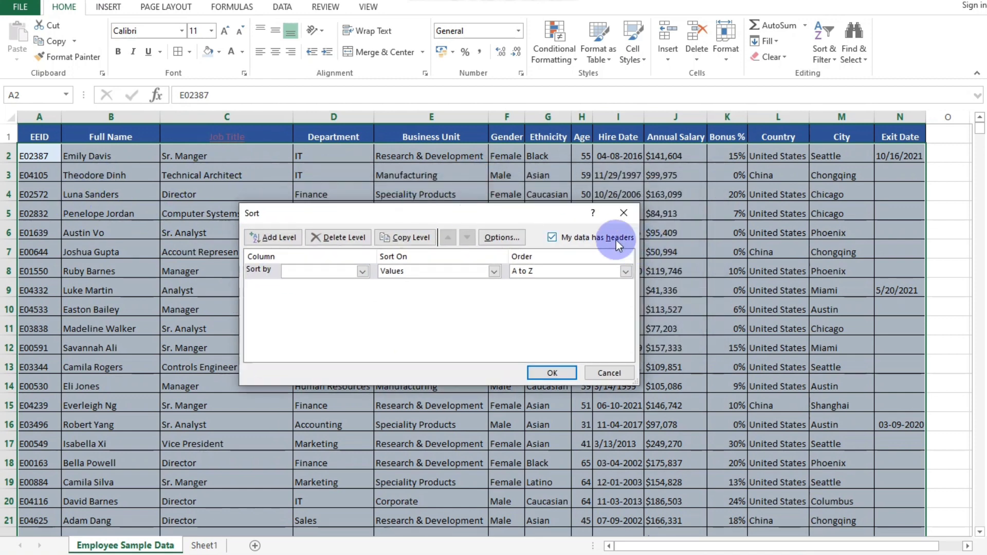
mouse_move(568, 214)
left_mouse_down()
mouse_move(470, 226)
mouse_move(579, 203)
left_mouse_up()
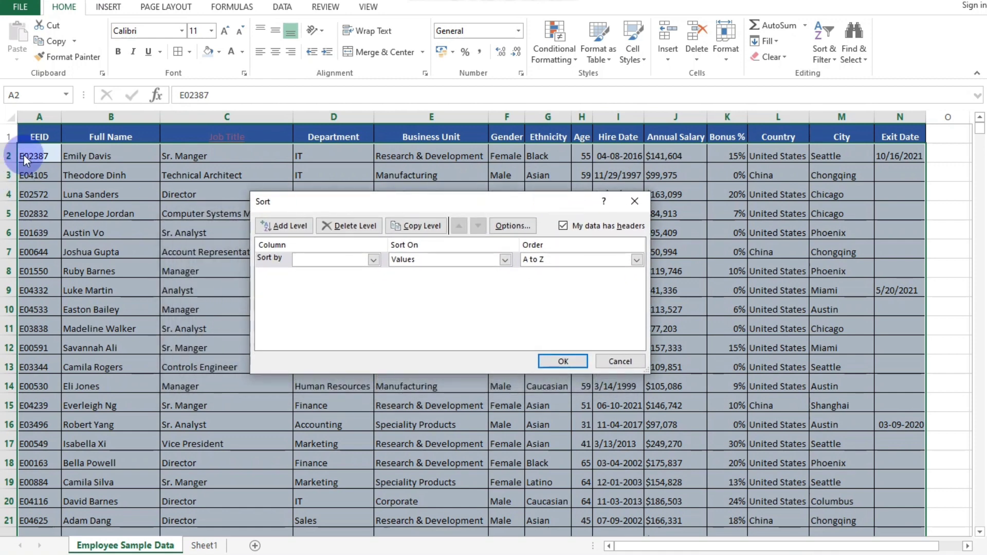
left_click(373, 261)
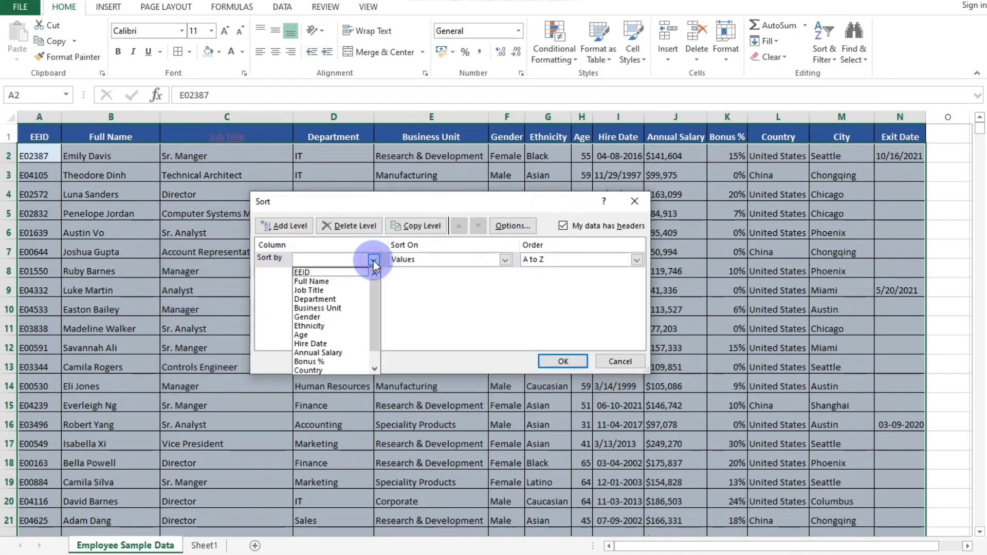
left_click(310, 271)
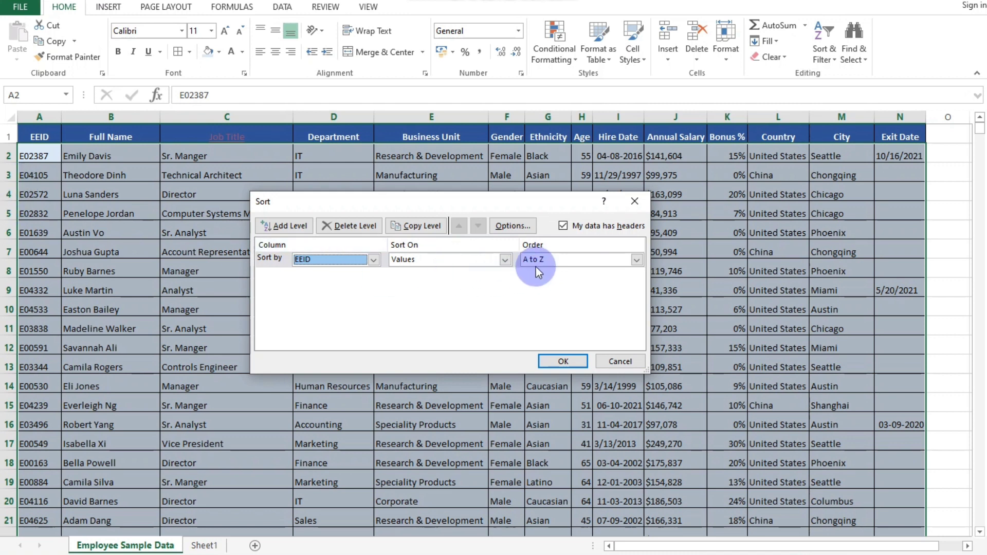
left_click(637, 259)
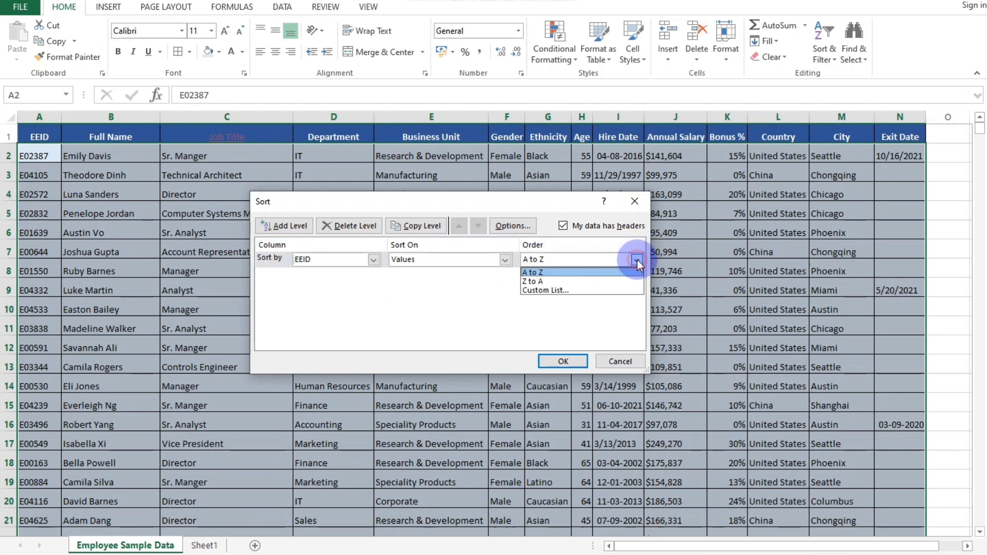
left_click(535, 272)
left_click(563, 362)
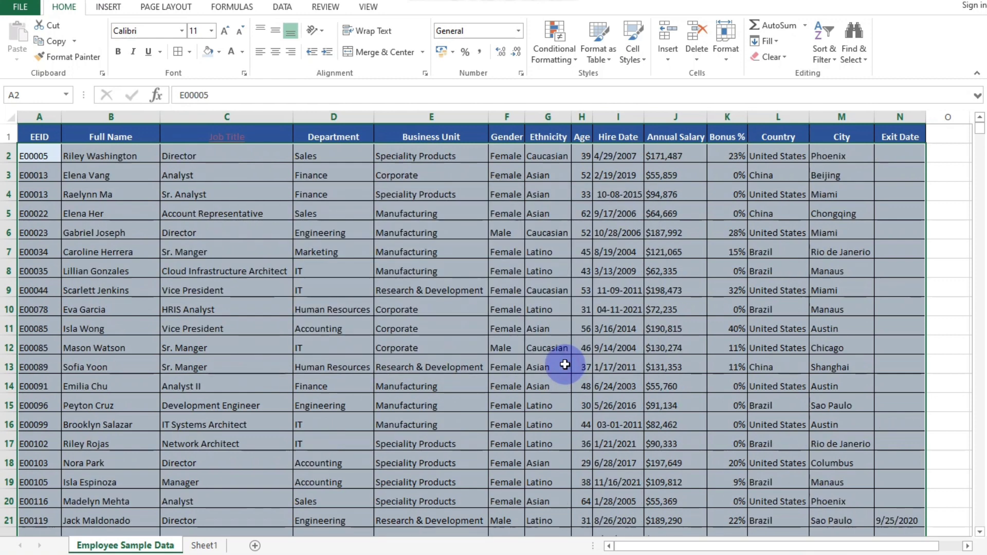
left_click(26, 158)
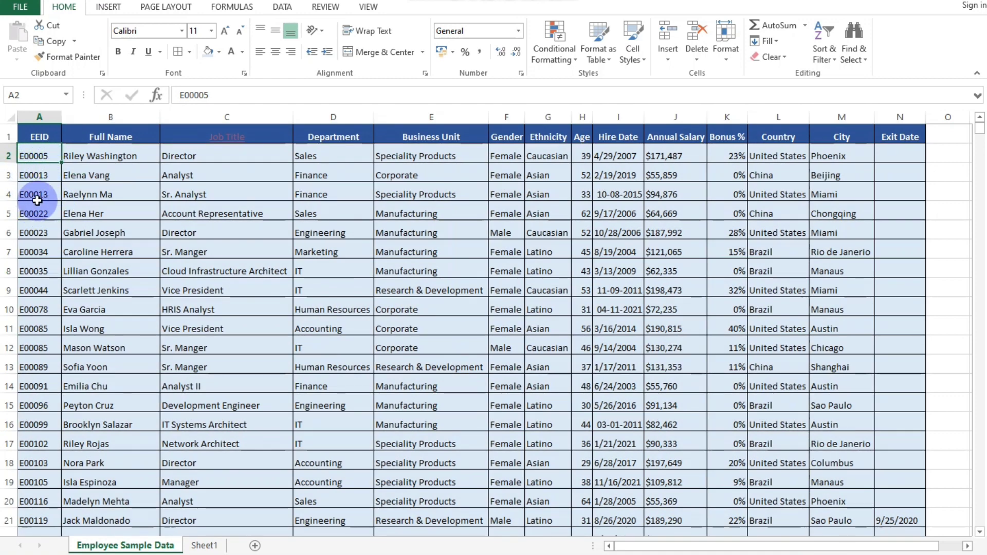
Apply a custom sort to the whole employee table by Full Name values in A to Z order.
left_click(11, 119)
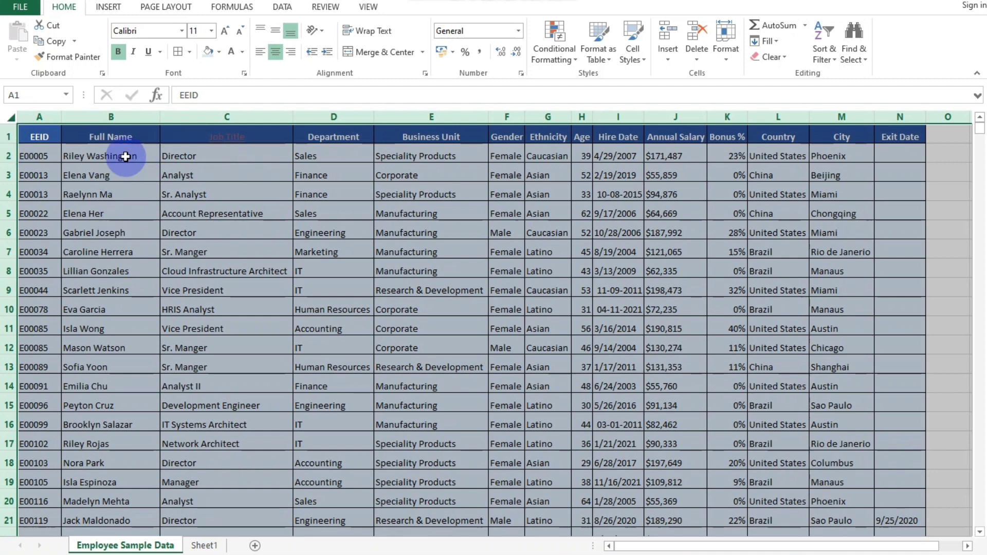
left_click(116, 174)
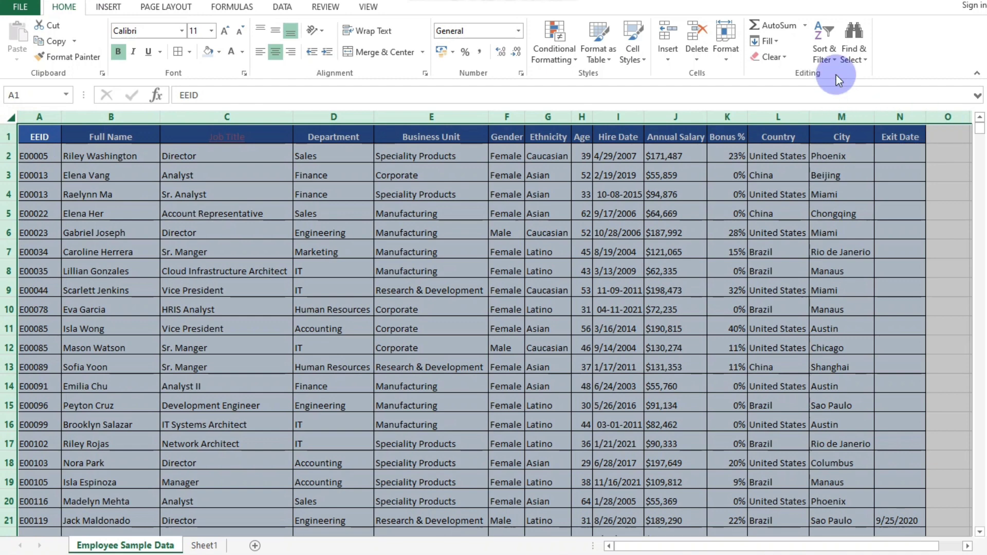
left_click(834, 55)
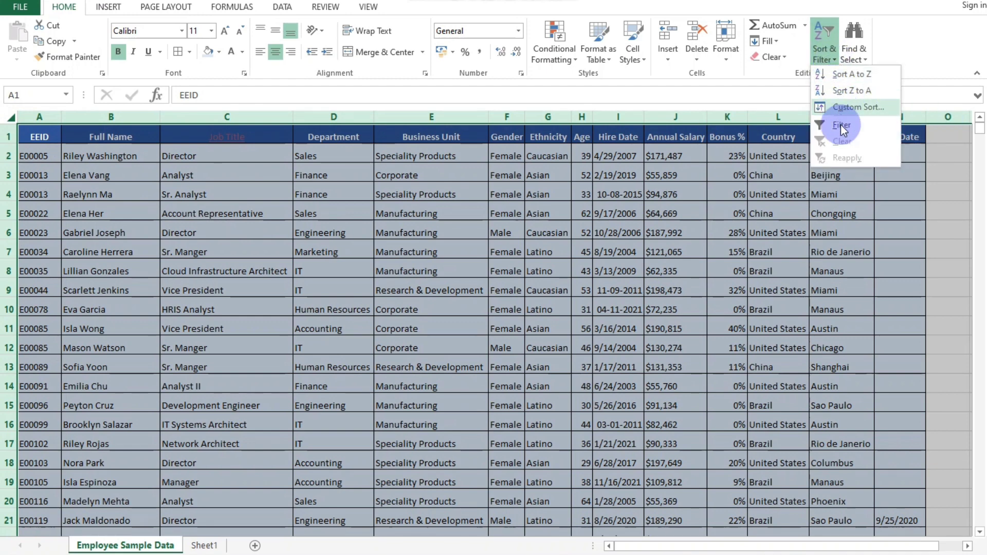
left_click(850, 107)
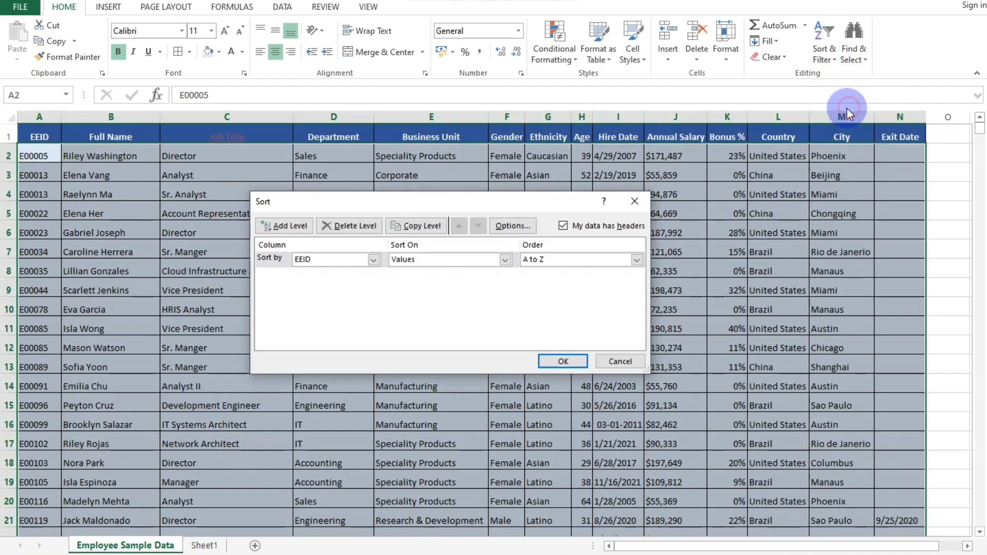
left_click(372, 260)
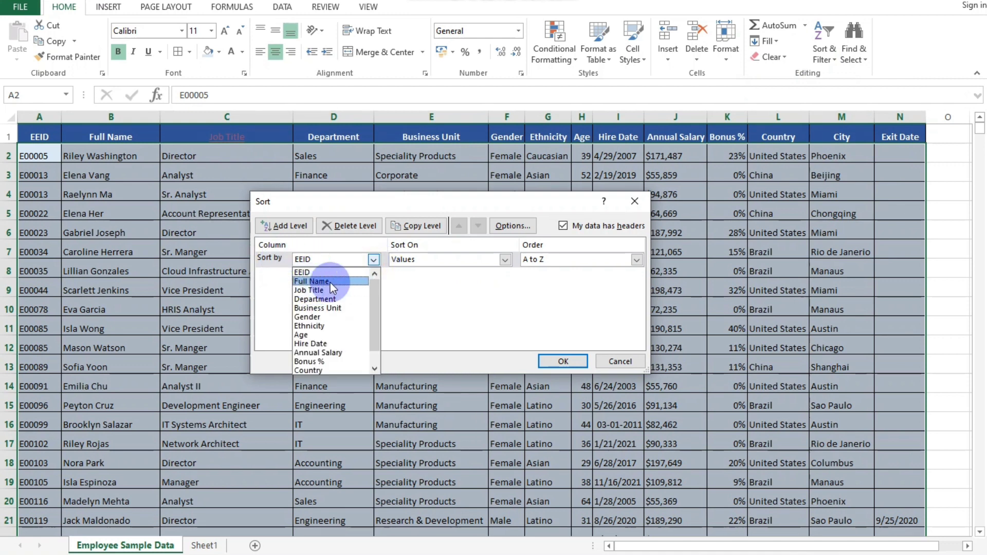
left_click(330, 283)
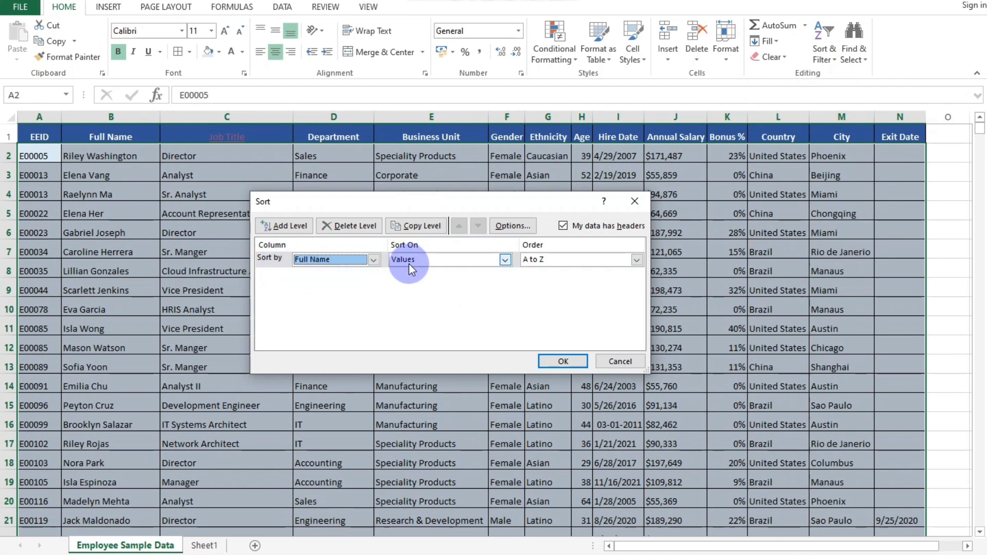
left_click(574, 259)
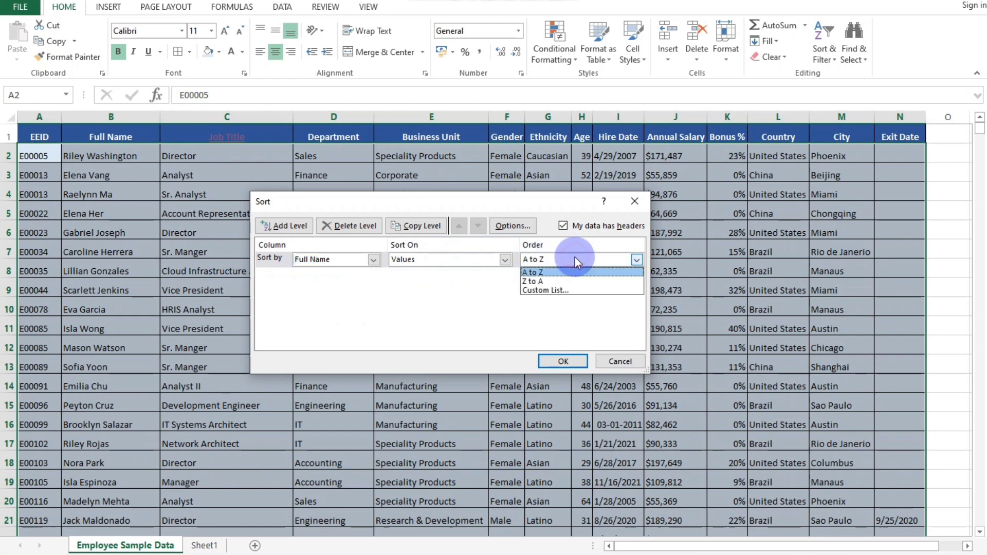
left_click(551, 274)
left_click(565, 362)
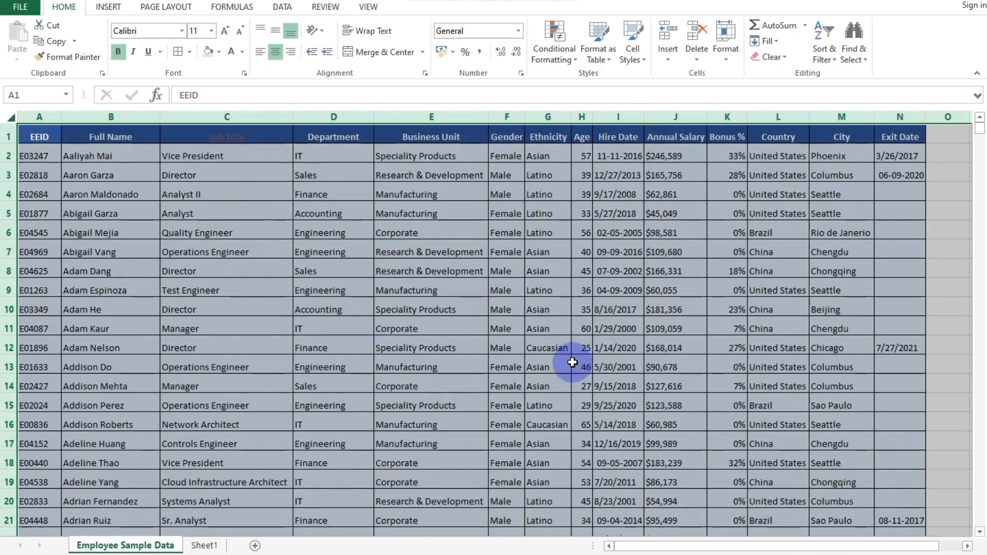
Examine the Full Name column down through the names beginning with B and C to check the alphabetical order.
left_click(159, 237)
left_click(85, 156)
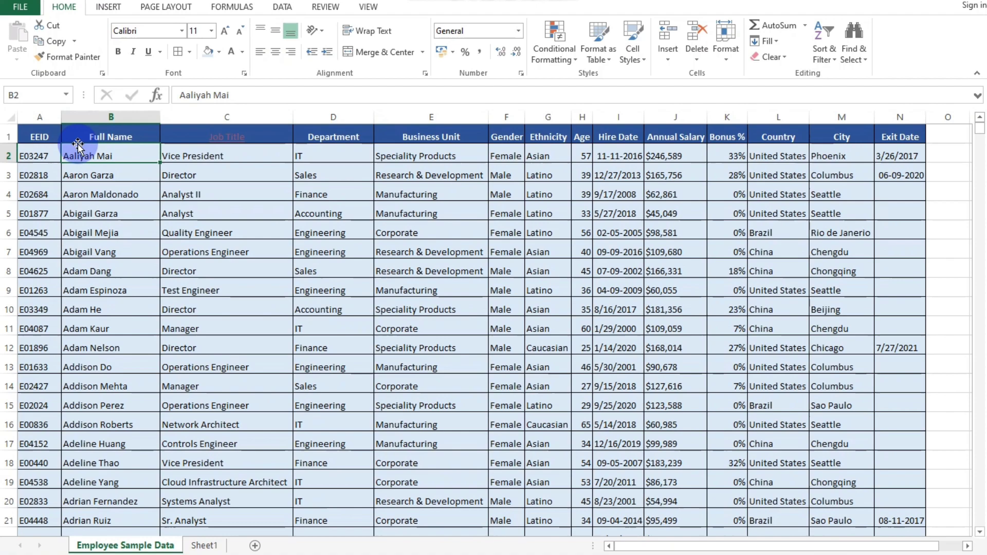
left_click(74, 178)
left_click(77, 195)
left_click(77, 234)
left_click(76, 256)
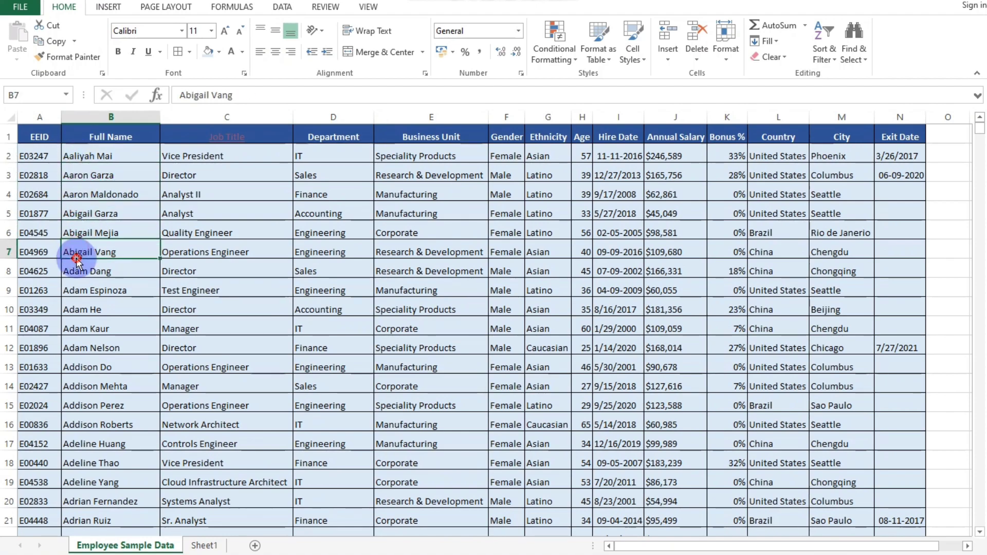
scroll(77, 251, "down", 17)
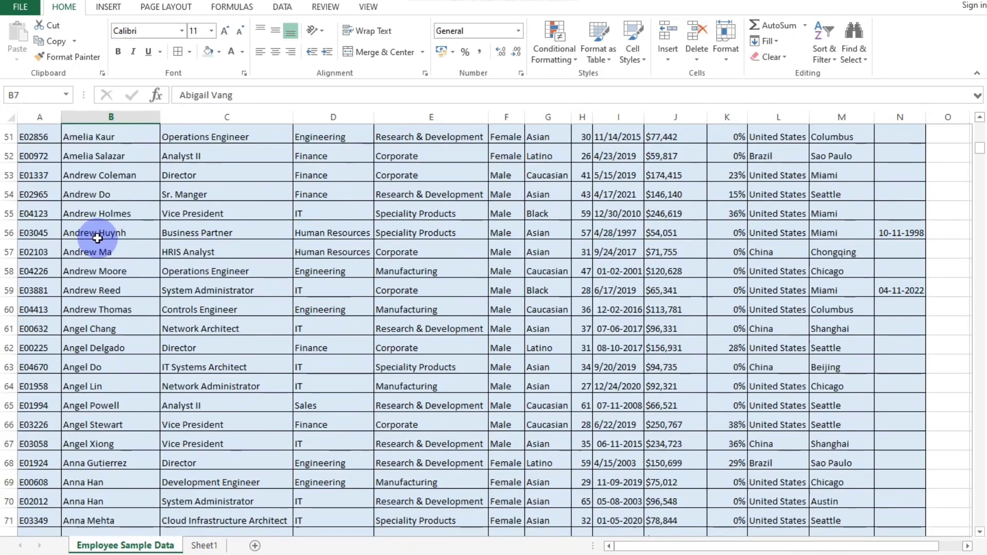
scroll(97, 238, "down", 20)
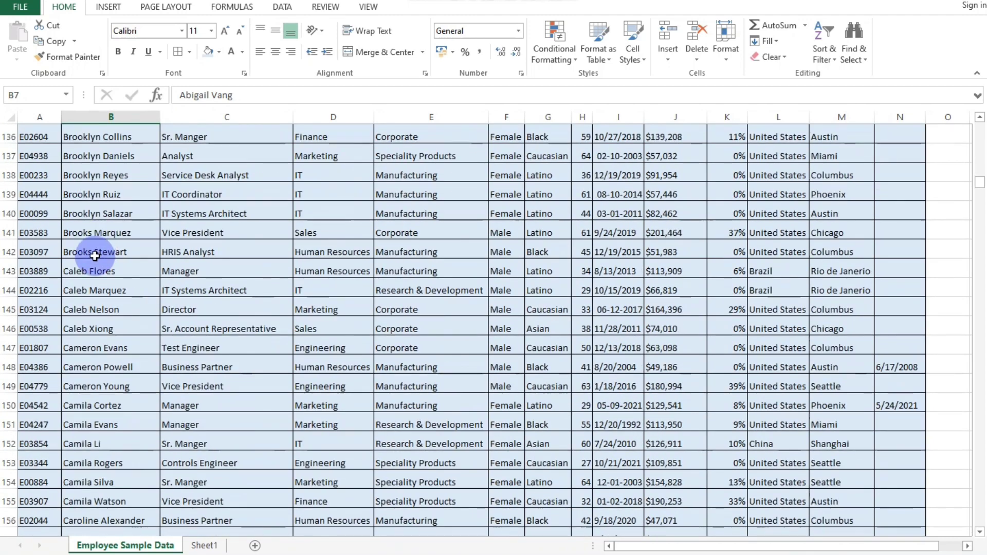
left_click_drag(77, 137, 118, 309)
scroll(139, 272, "up", 20)
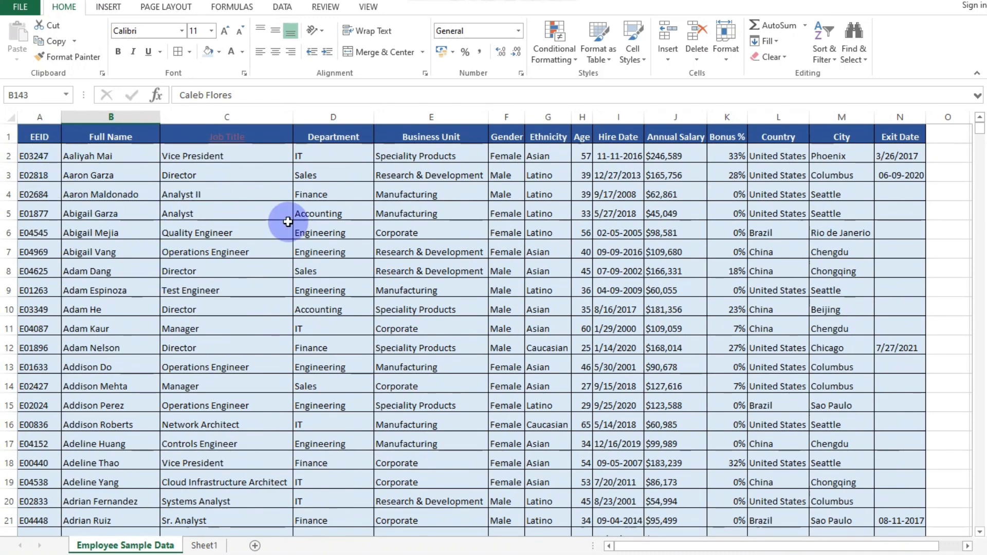
Undo the last sort and open the Sort settings for the employee table.
key("ctrl+z")
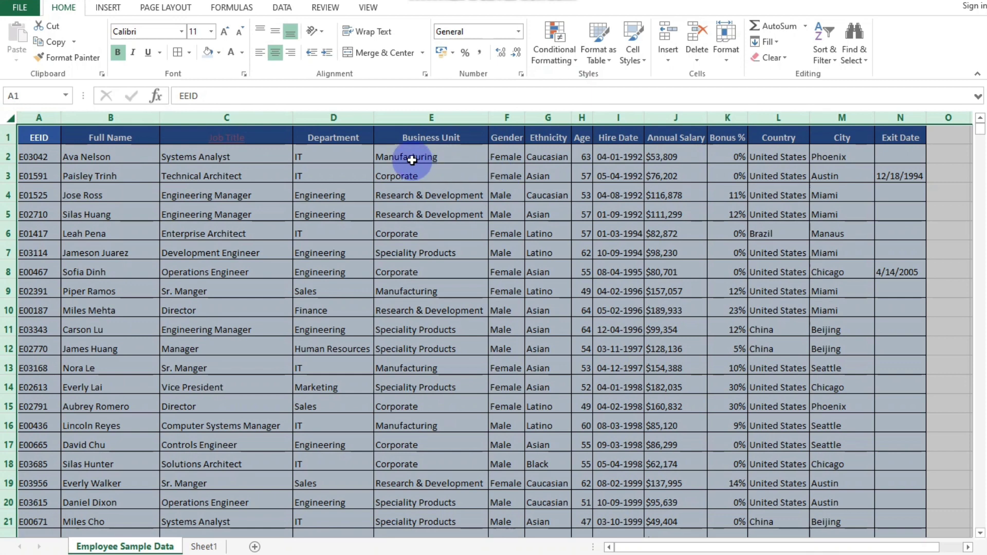
left_click(282, 12)
left_click(326, 47)
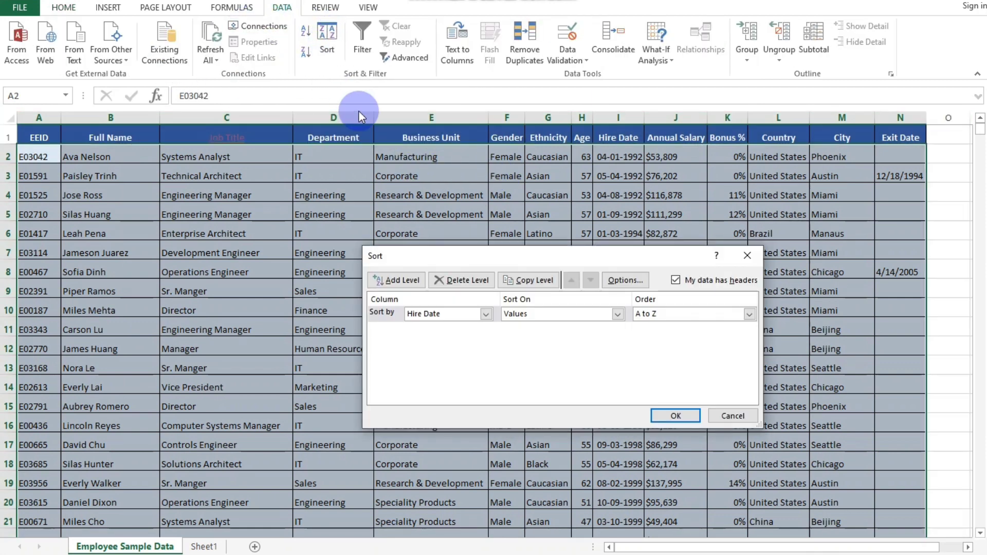
left_click_drag(509, 262, 493, 202)
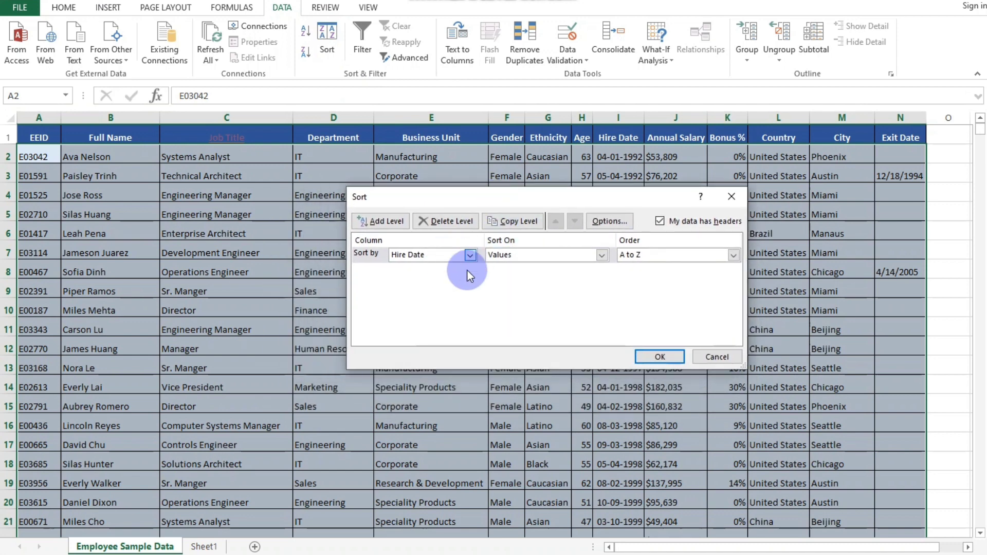
Set the sort level to the Bonus % column with the order Largest to Smallest.
left_click(470, 255)
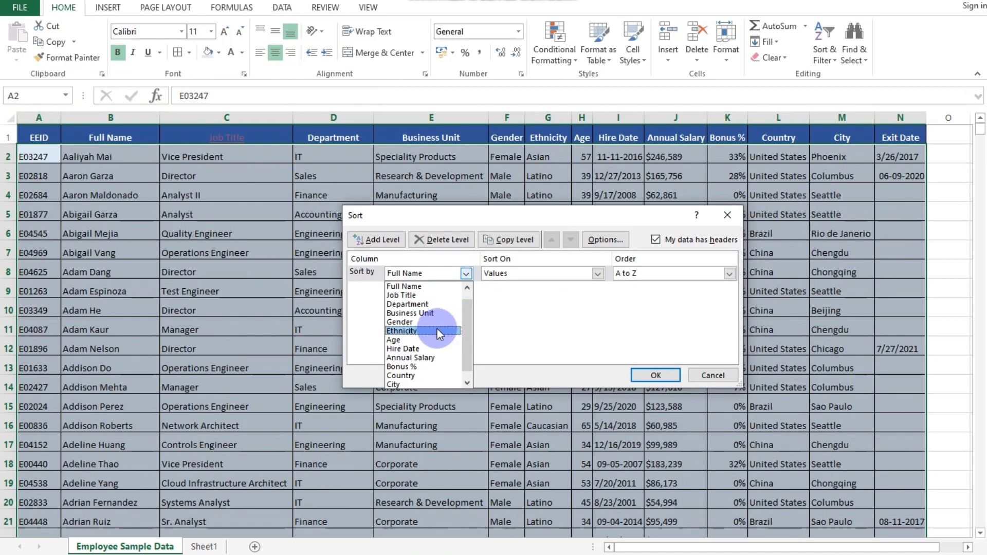
left_click(425, 367)
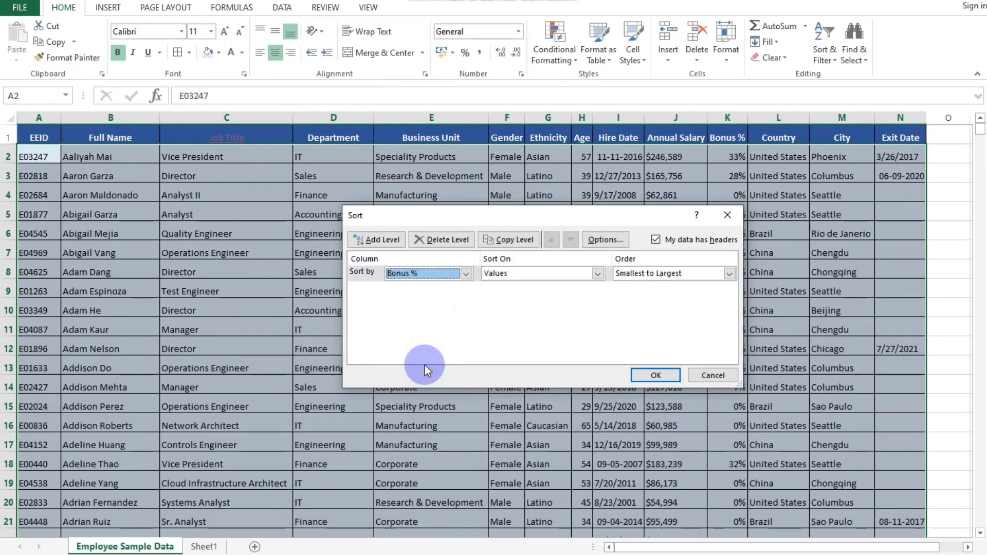
left_click_drag(474, 218, 505, 208)
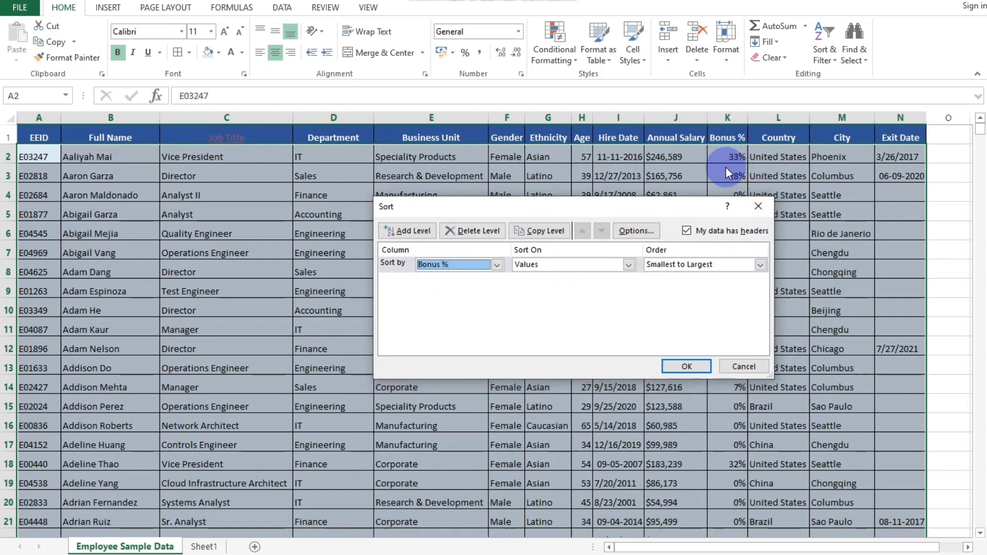
left_click_drag(703, 212, 682, 255)
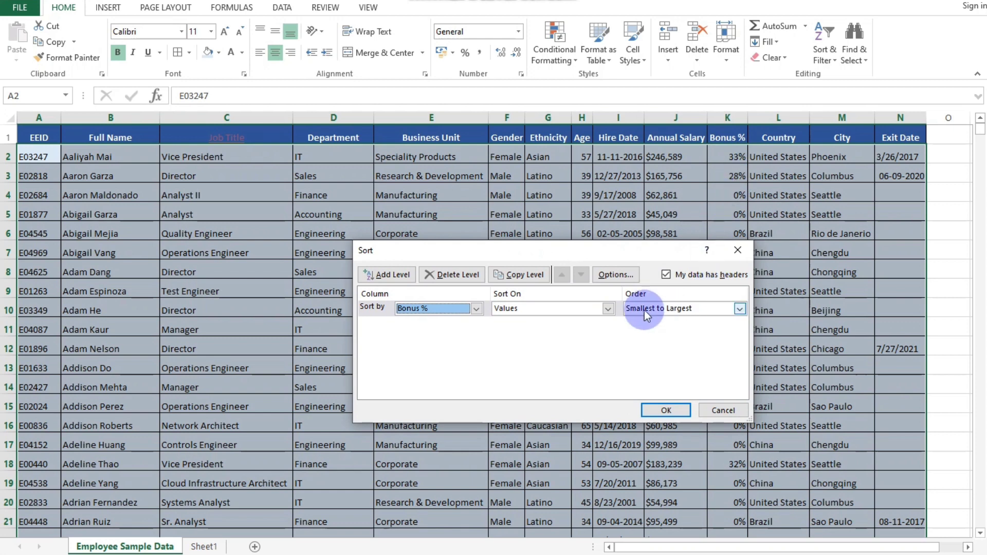
left_click(724, 310)
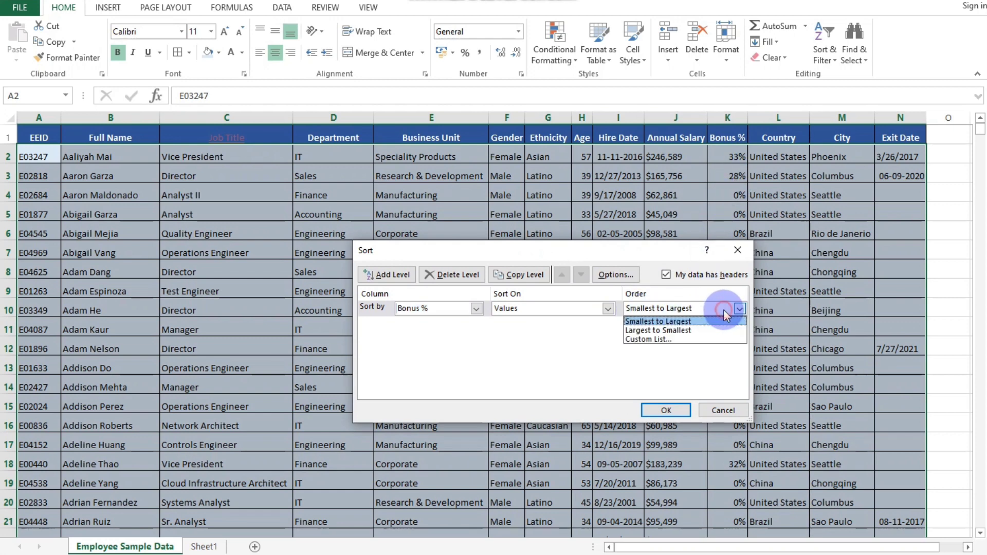
left_click(664, 321)
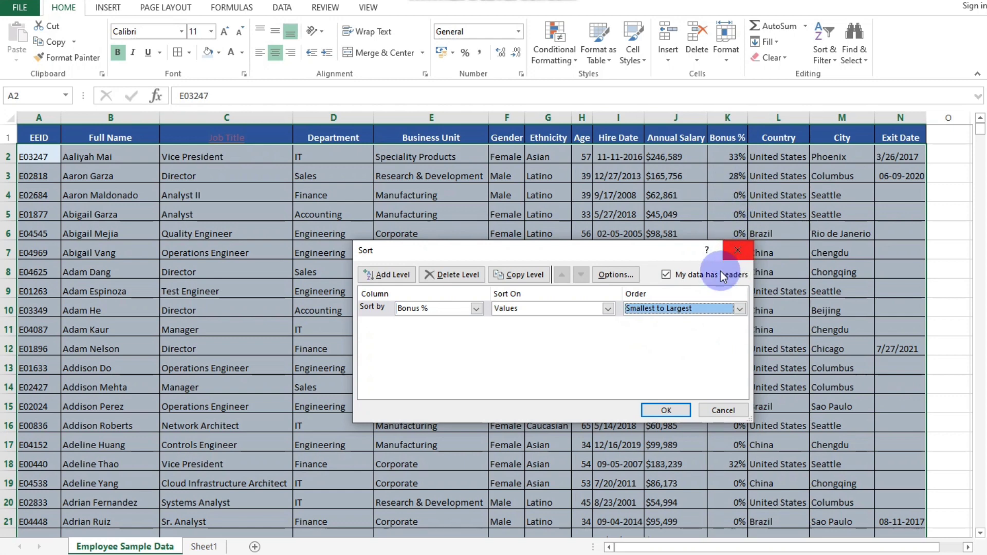
left_click(710, 309)
left_click(674, 331)
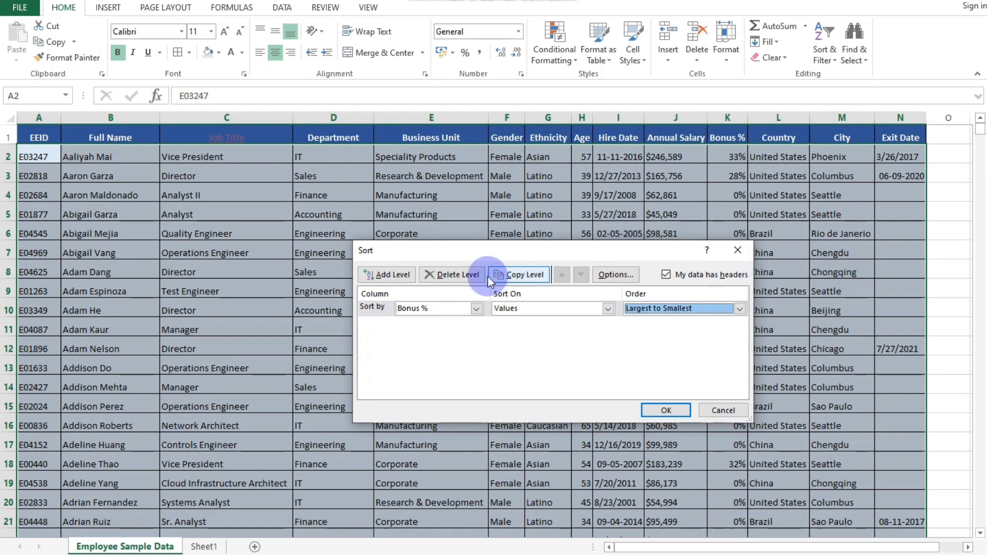
Change the sort level to the Gender column, then to Job Title with the order A to Z.
left_click(476, 308)
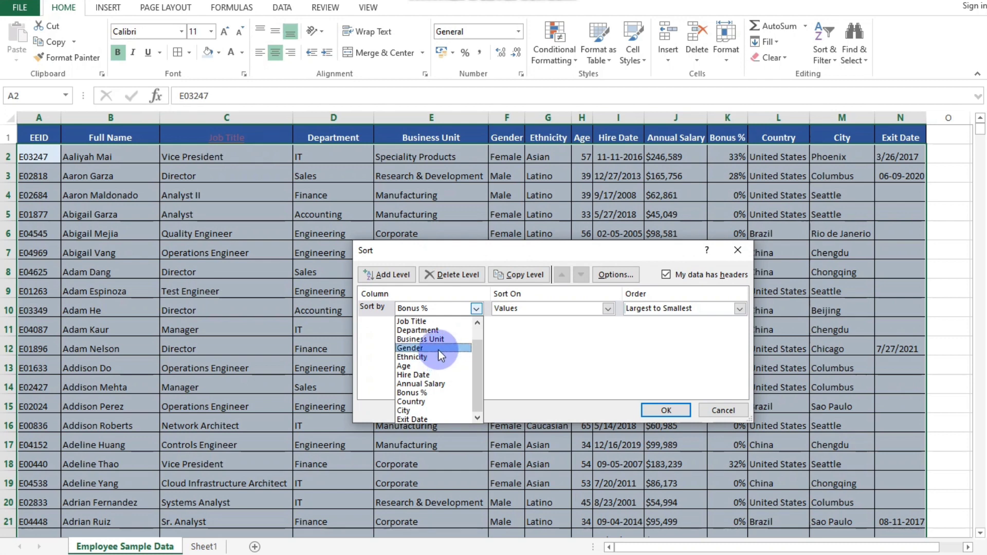
left_click(438, 349)
left_click(474, 313)
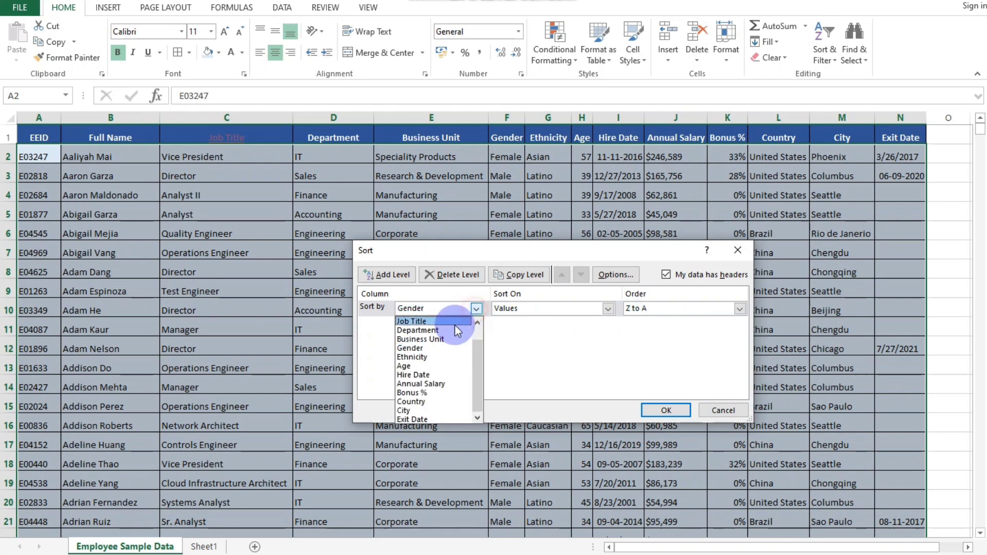
left_click(408, 321)
left_click(739, 309)
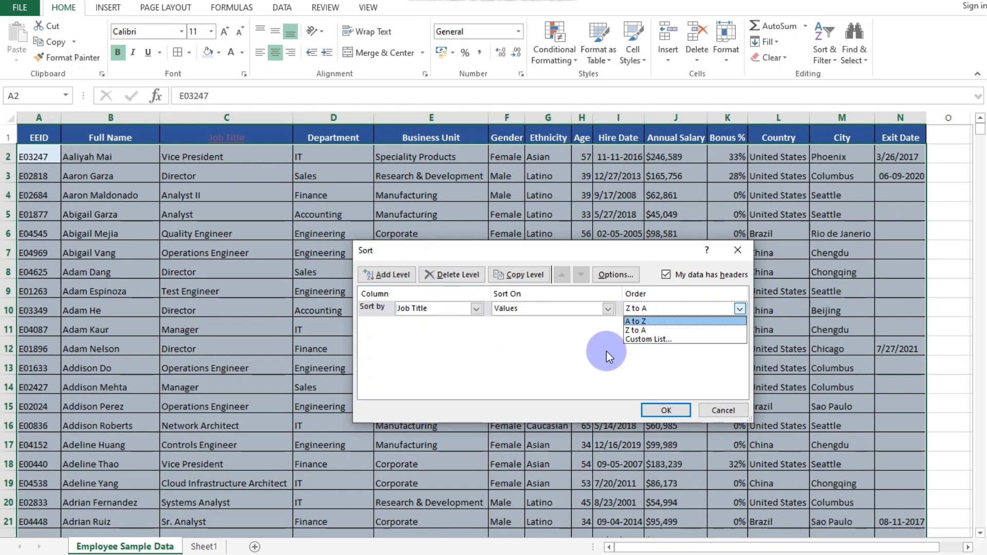
left_click(638, 322)
left_click(699, 310)
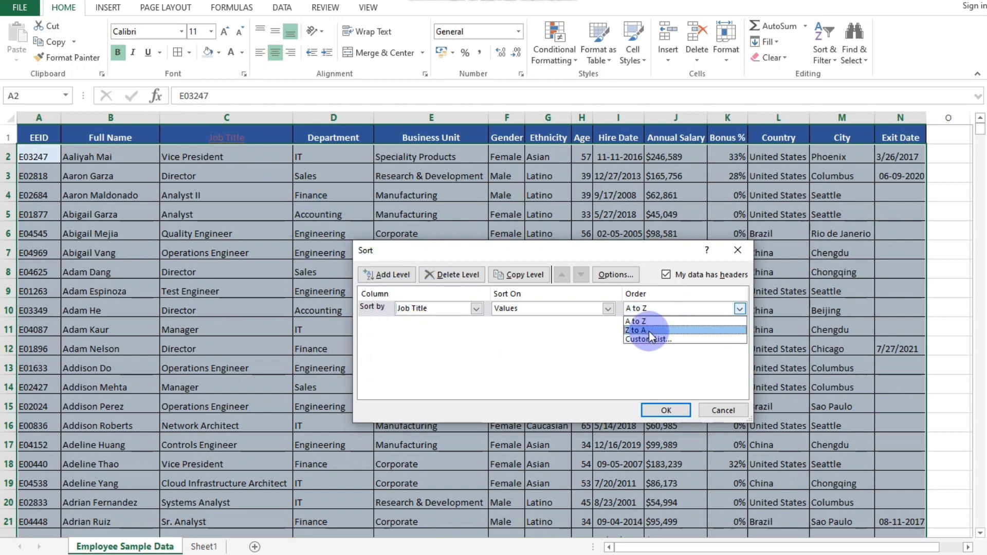
left_click(649, 320)
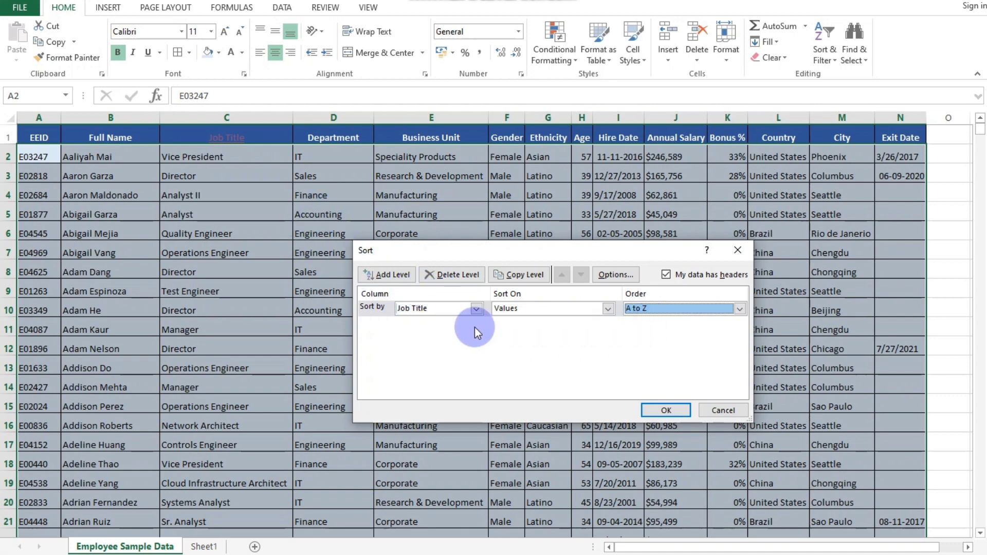
Sort the employee table by Age values in Smallest to Largest order.
left_click(477, 309)
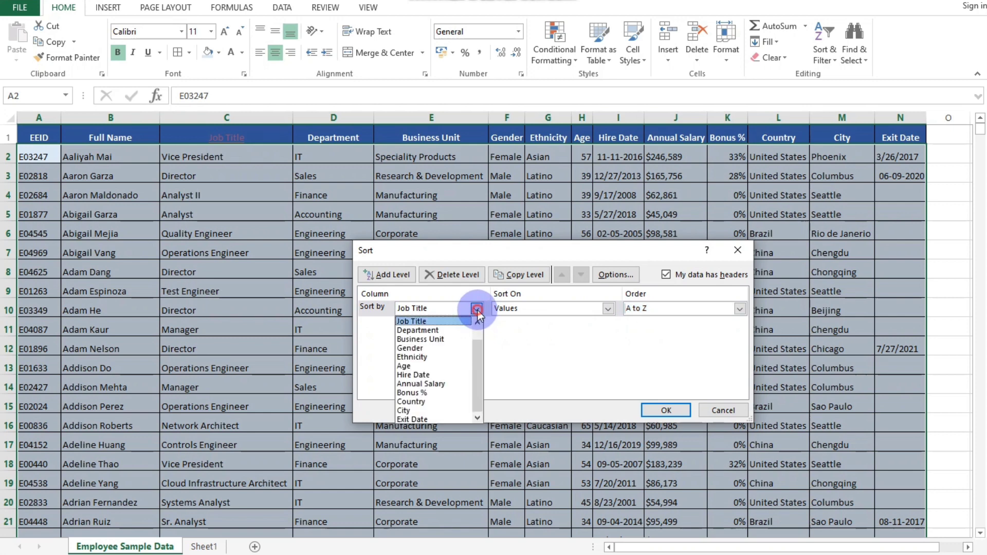
left_click(408, 365)
left_click(684, 311)
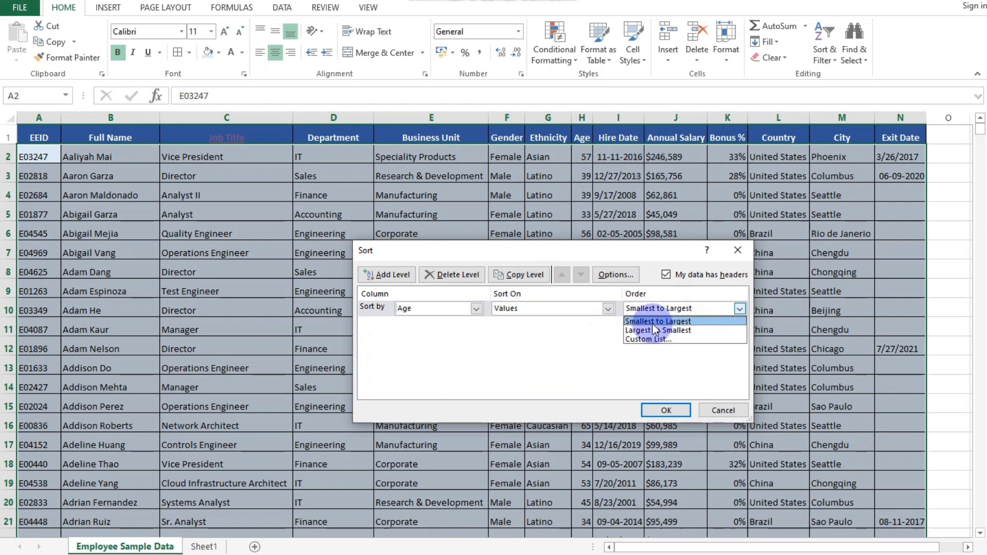
left_click(519, 322)
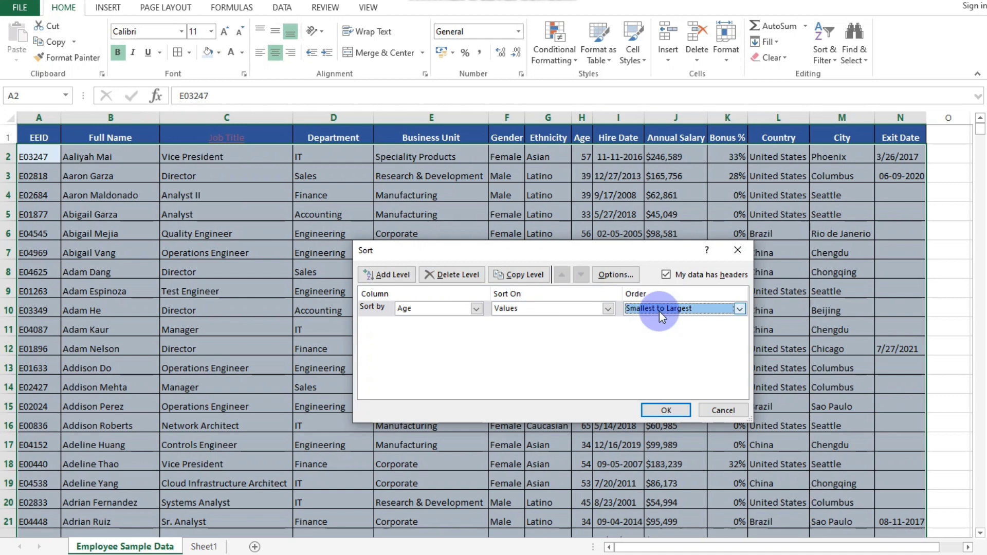
key("Return")
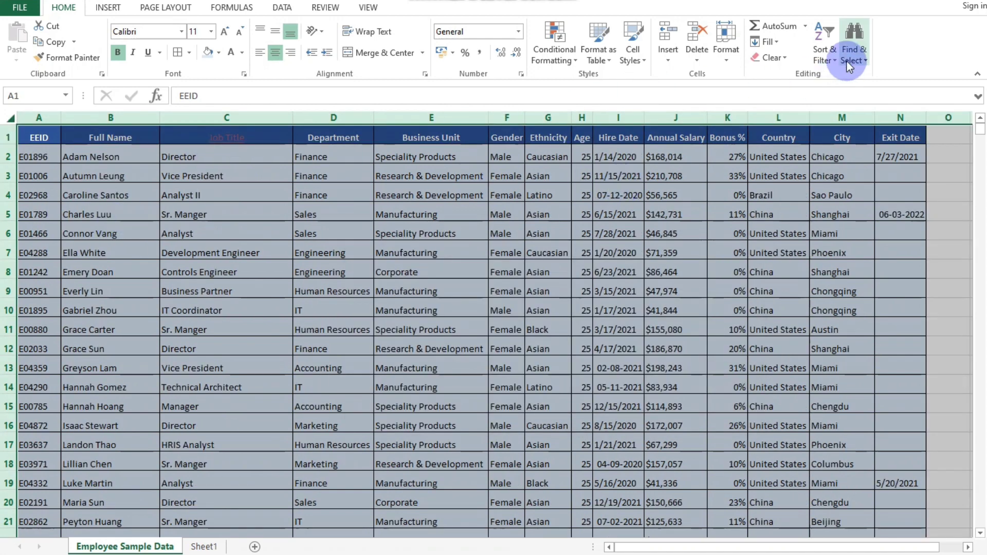
Select the whole sheet and sort the employee table from A to Z by the EEID column.
left_click(833, 60)
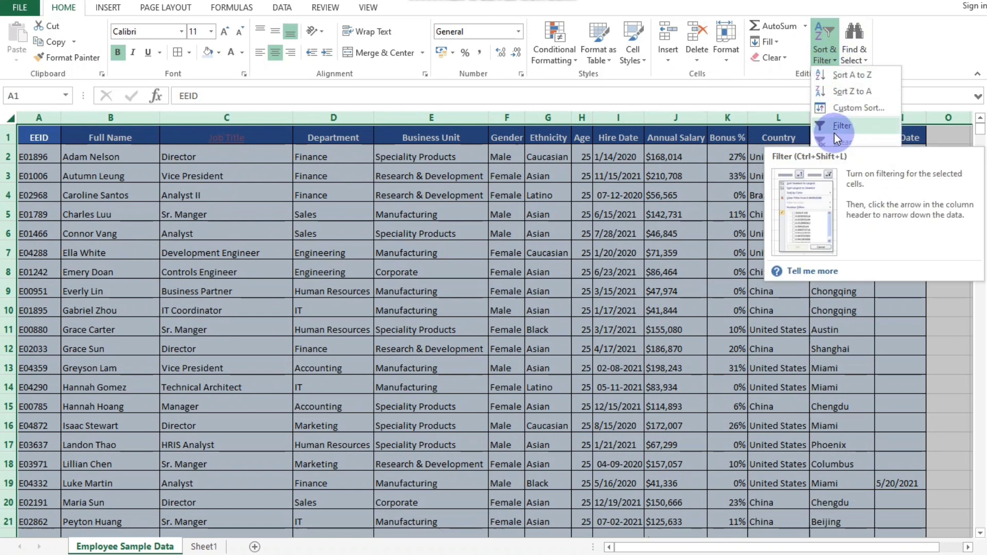
left_click(135, 255)
left_click(11, 119)
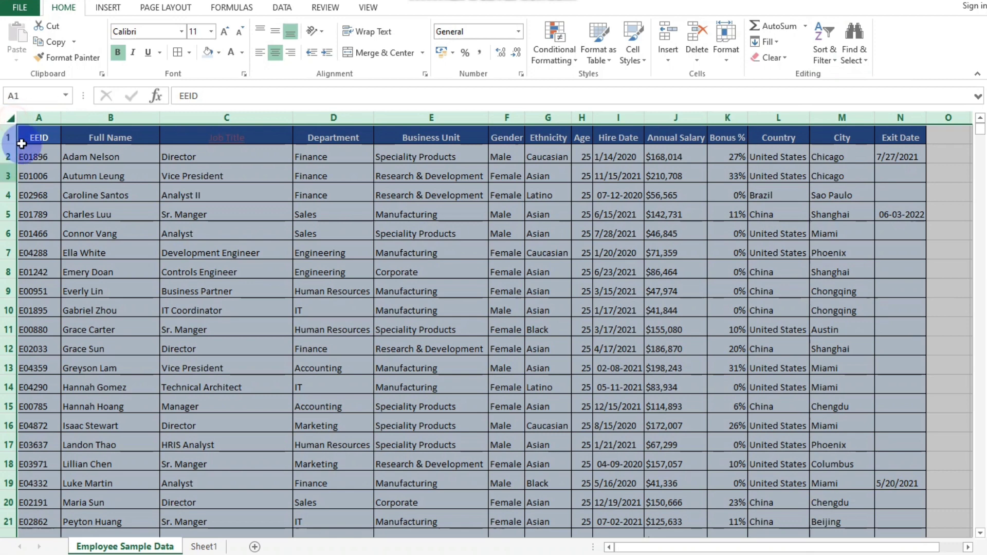
left_click(825, 51)
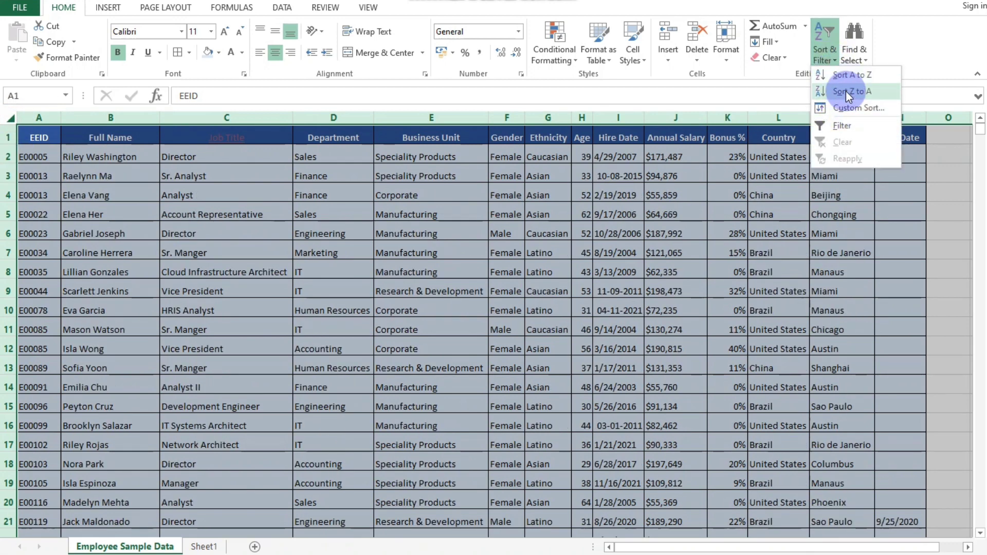
left_click(849, 77)
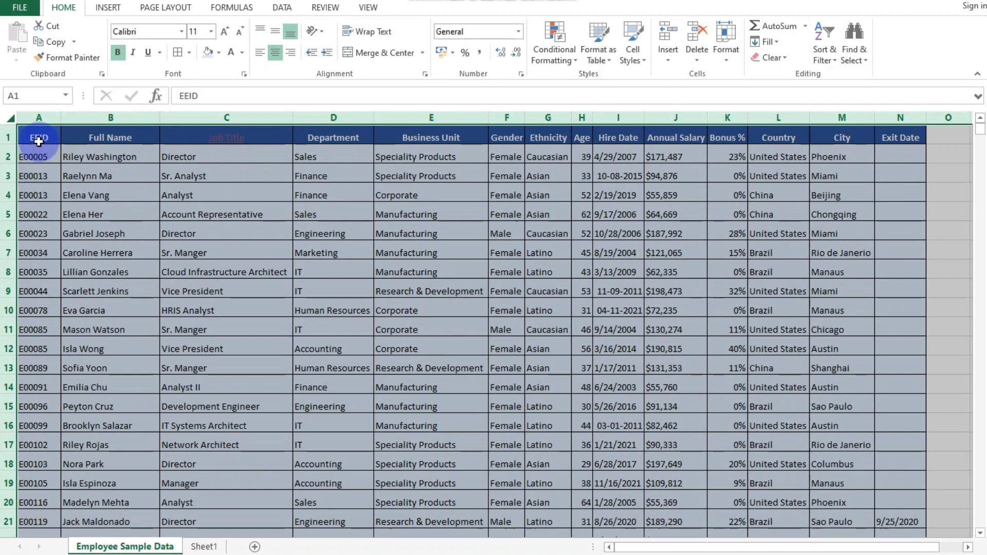
Sort the selected employee table from Z to A by EEID and clear the whole-sheet selection.
left_click(825, 51)
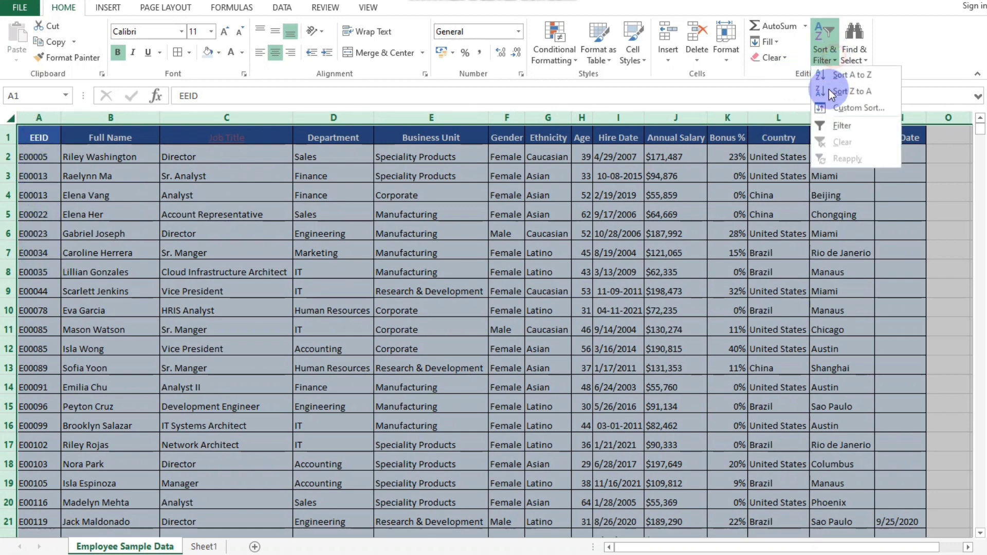
left_click(844, 94)
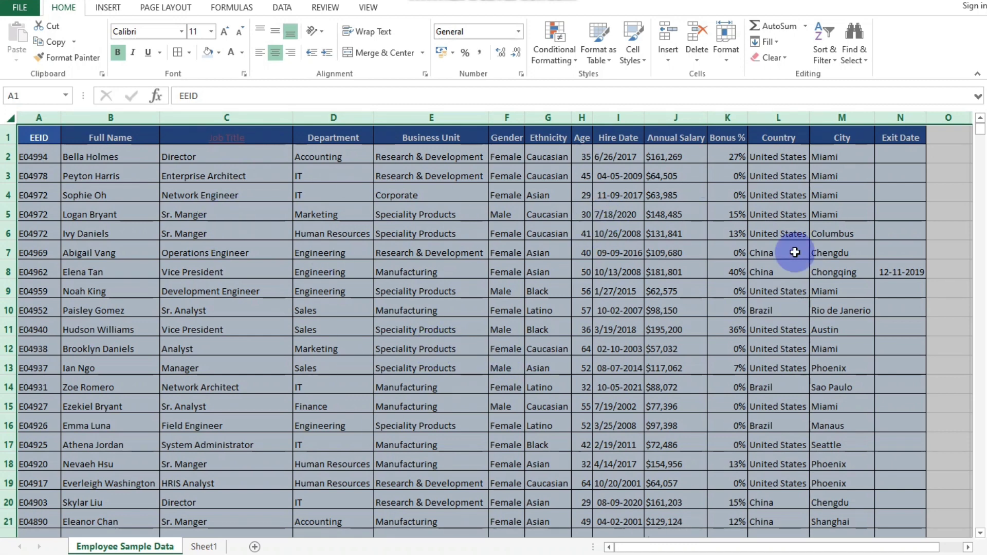
left_click(667, 304)
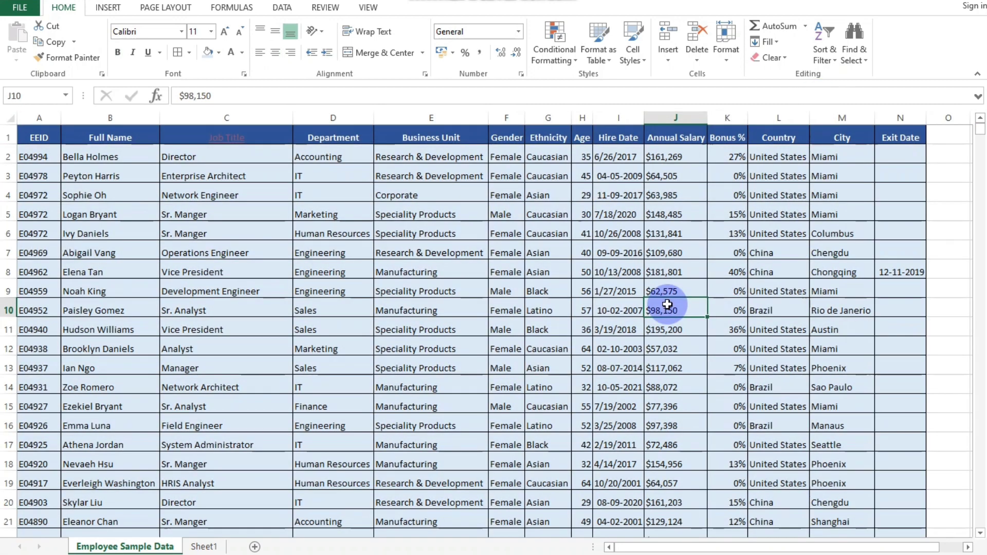